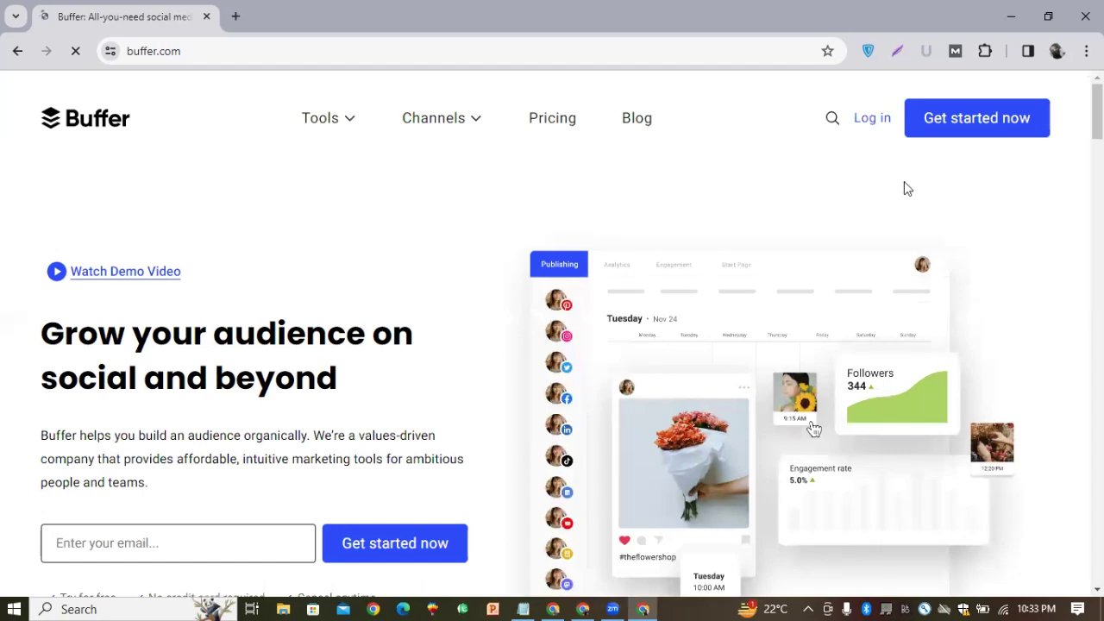
Step: Open Buffer's sign-up page from the 'Get started now' header button
click(957, 131)
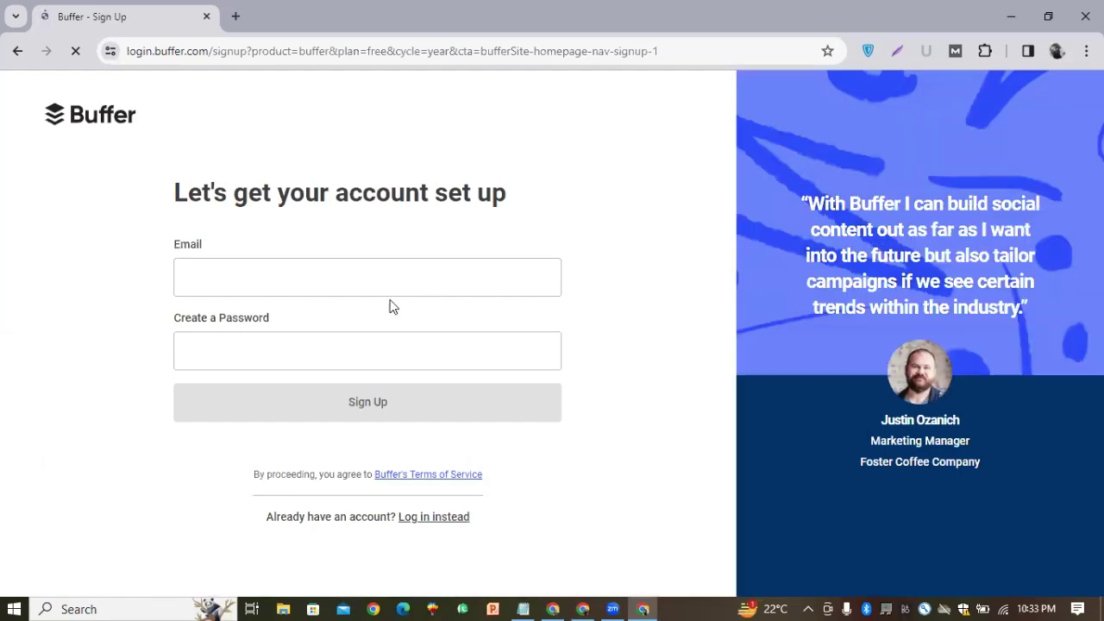
Step: Fill the sign-up email field with the saved address suggestion
click(348, 284)
click(348, 283)
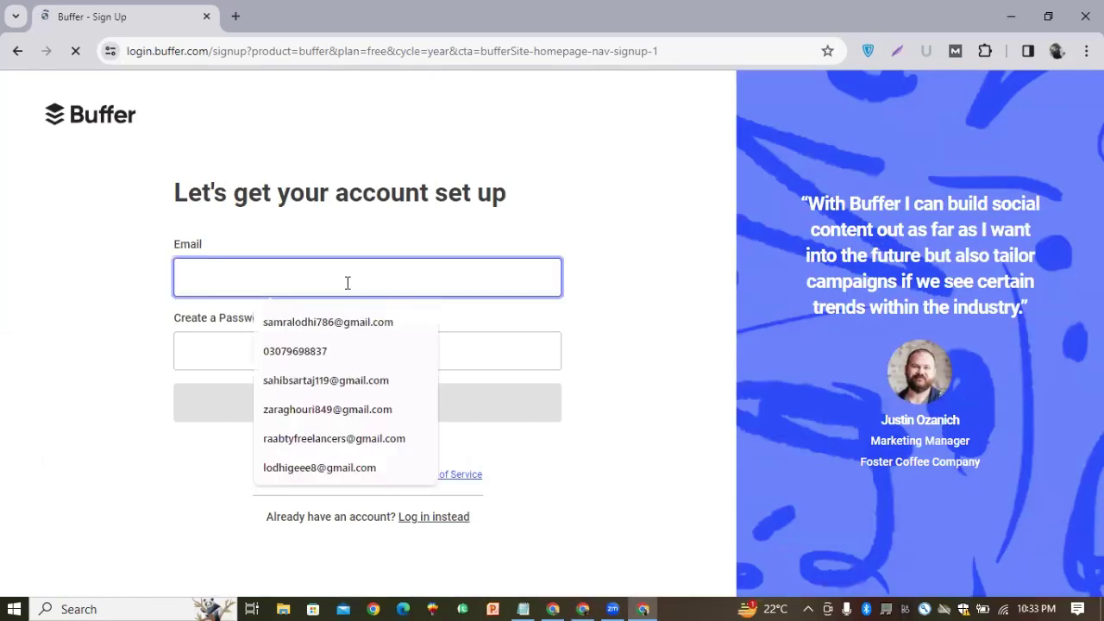
click(345, 330)
click(301, 345)
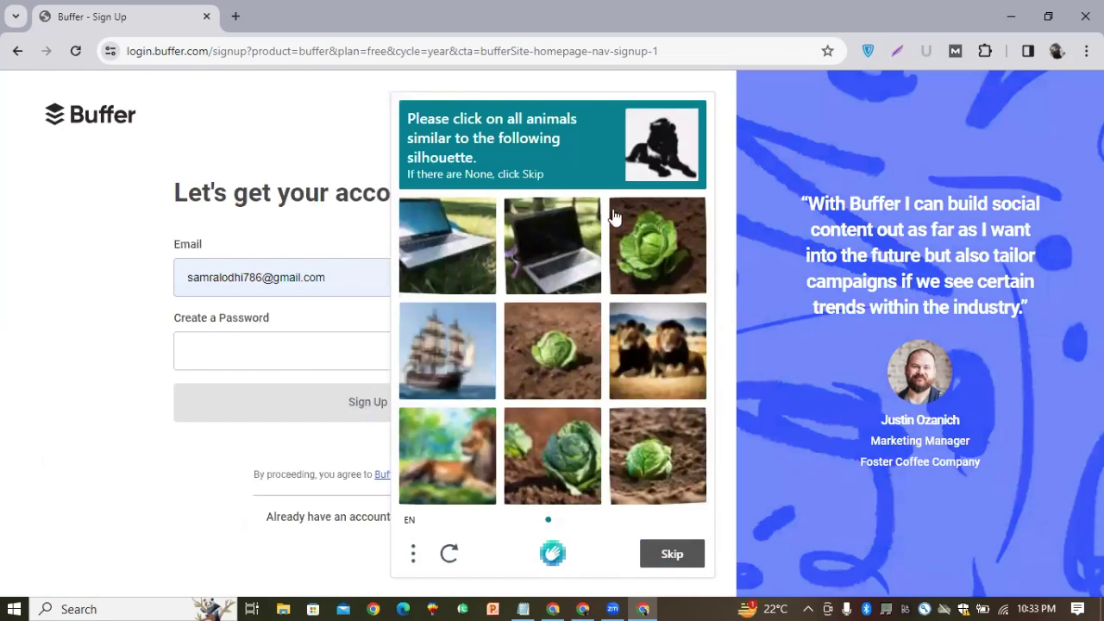
Step: Pass the animal-picture check by selecting the lion images across two rounds
click(658, 350)
click(483, 442)
click(672, 556)
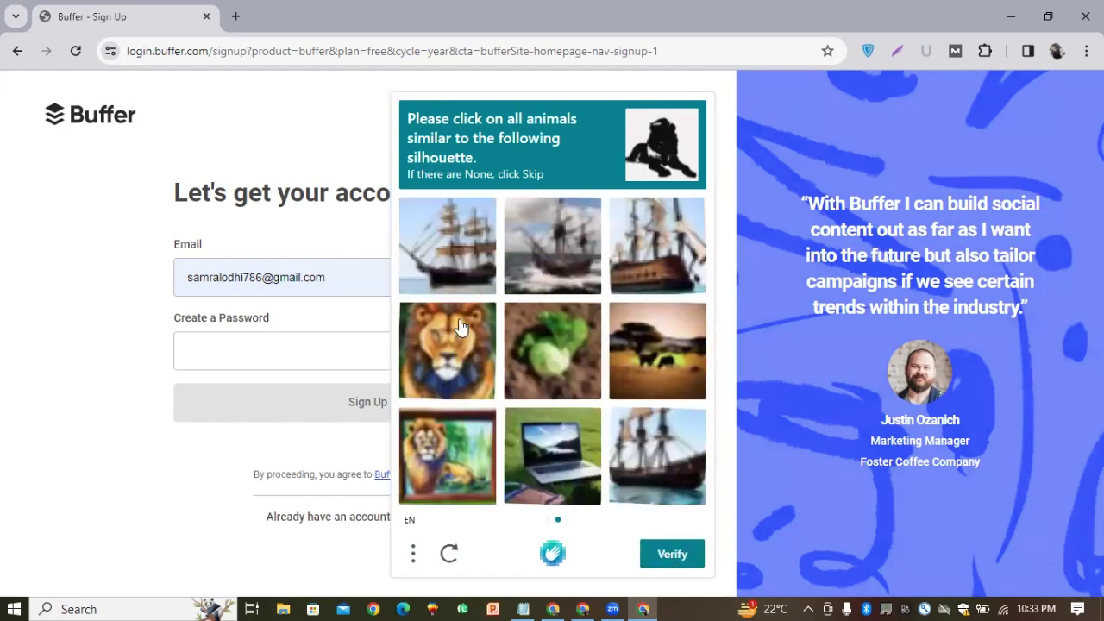
click(460, 326)
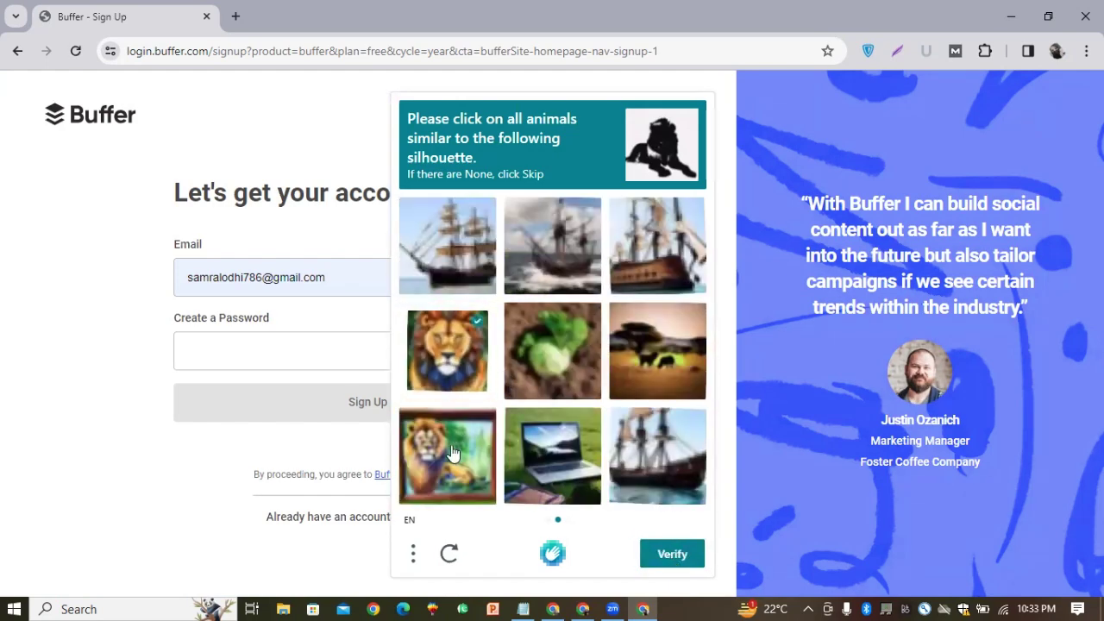
click(453, 453)
click(687, 369)
click(672, 556)
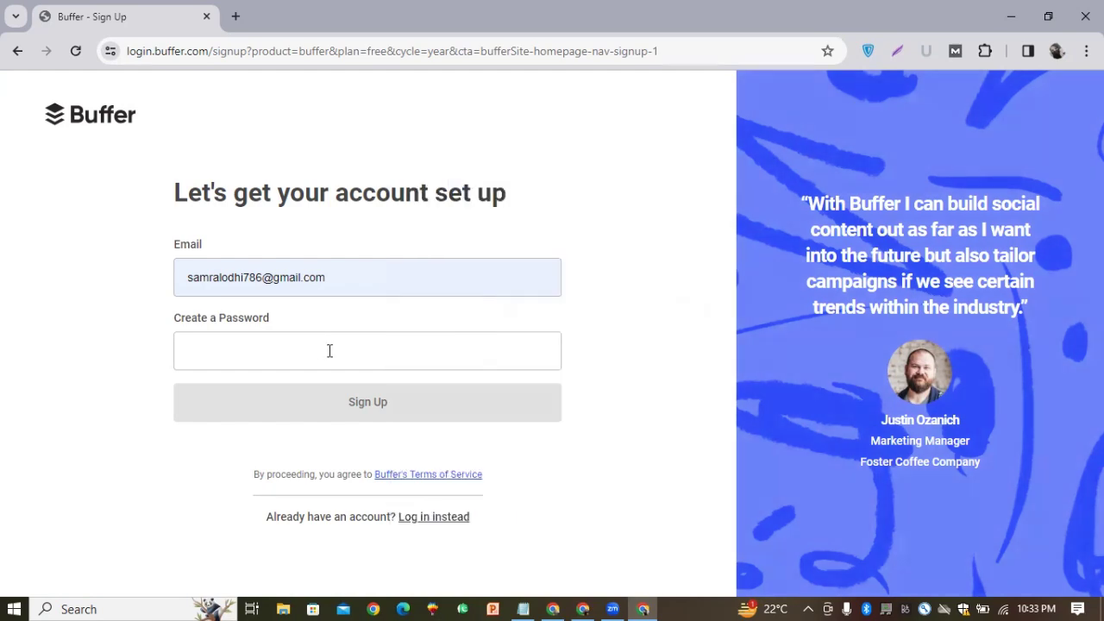
Step: Enter an account password meeting all three rules and submit the sign-up form
click(322, 351)
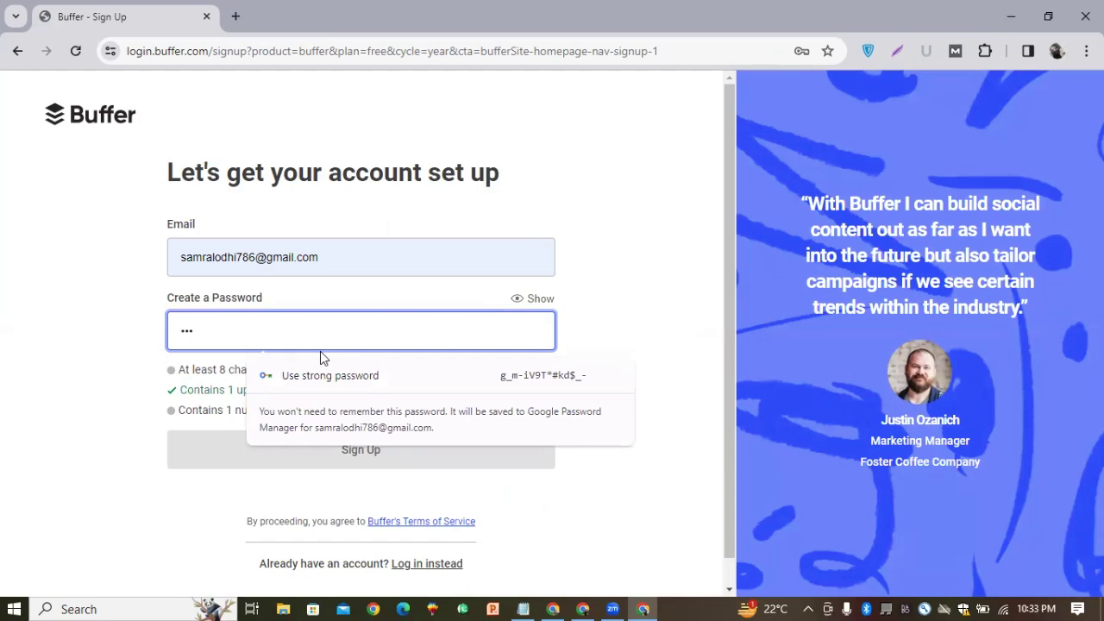
click(328, 458)
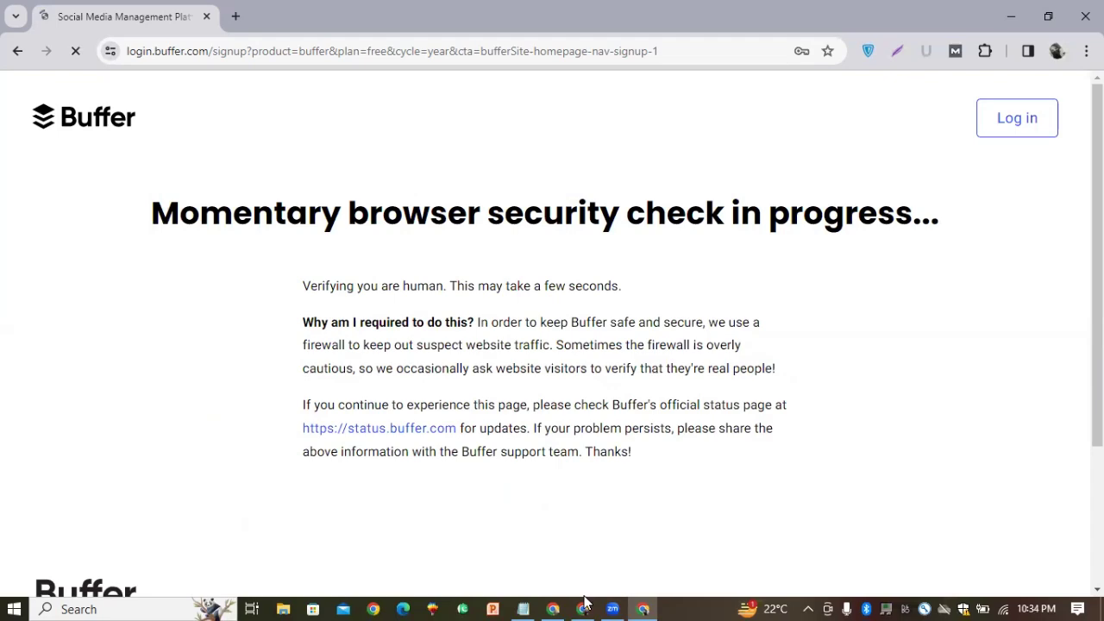
Step: Bring up Buffer's confirmation email in Gmail with its Confirm Email button in view
key(alt+Tab)
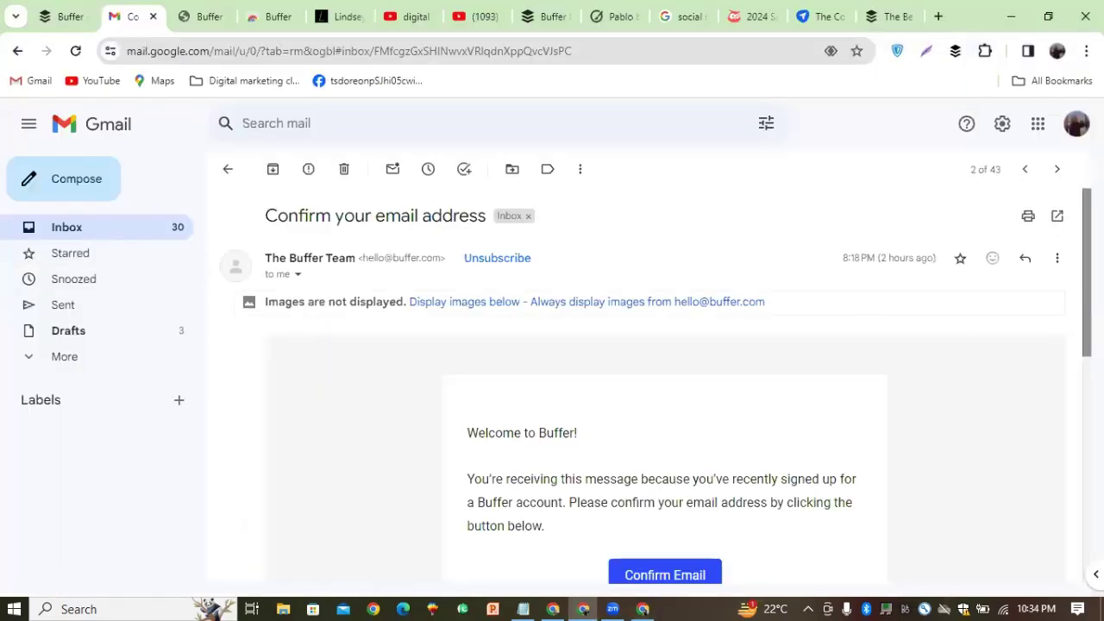
scroll(1054, 377, down, 2)
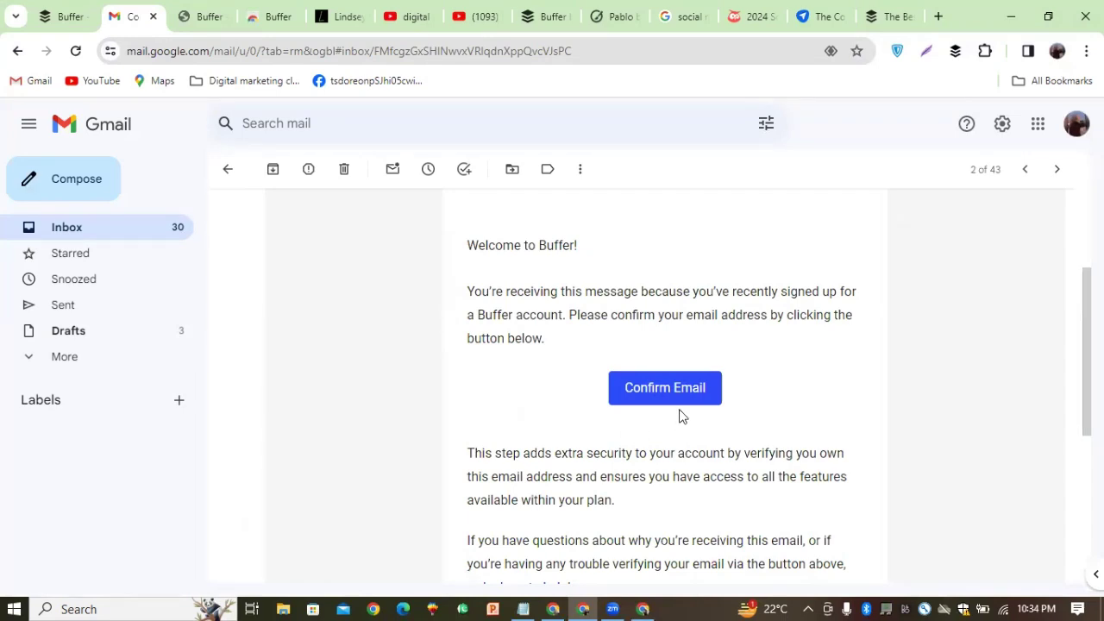
click(643, 604)
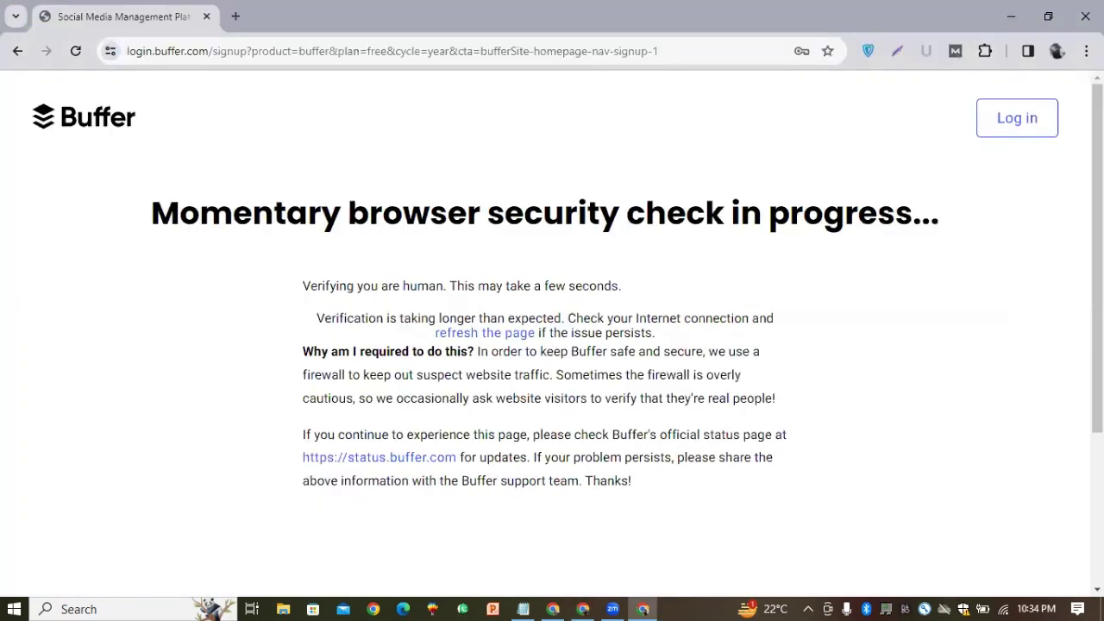
scroll(552, 328, down, 1)
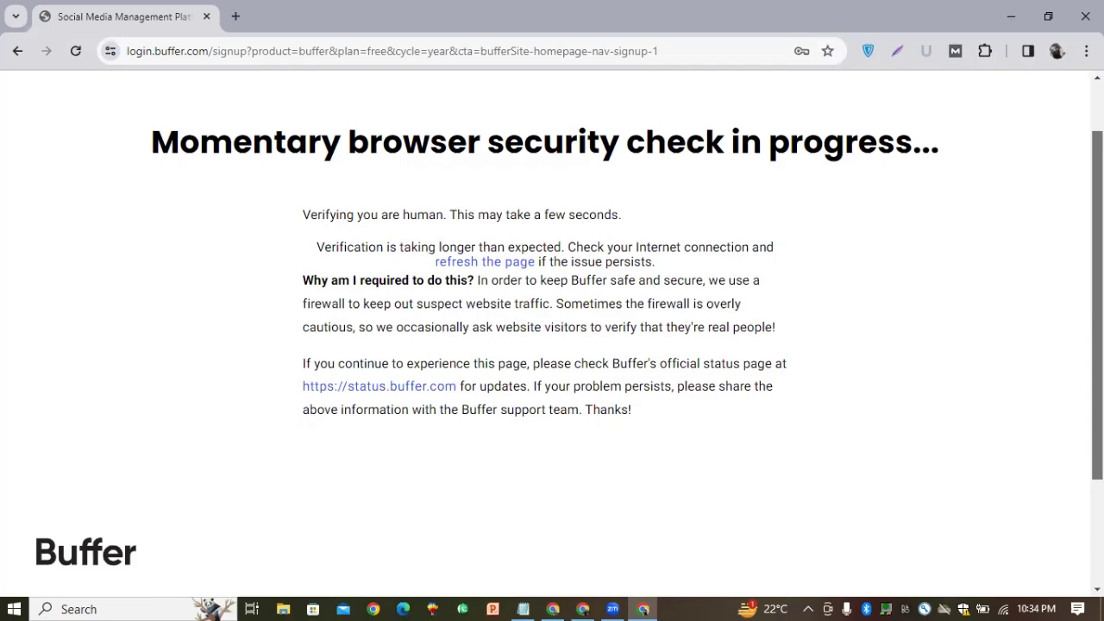
scroll(552, 345, up, 1)
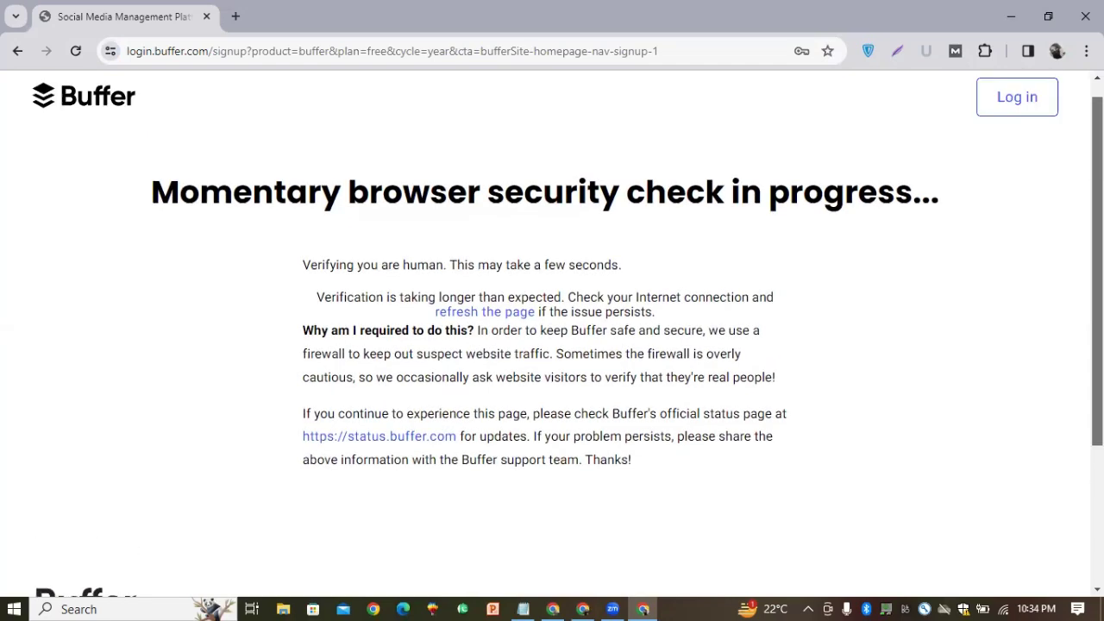
click(589, 603)
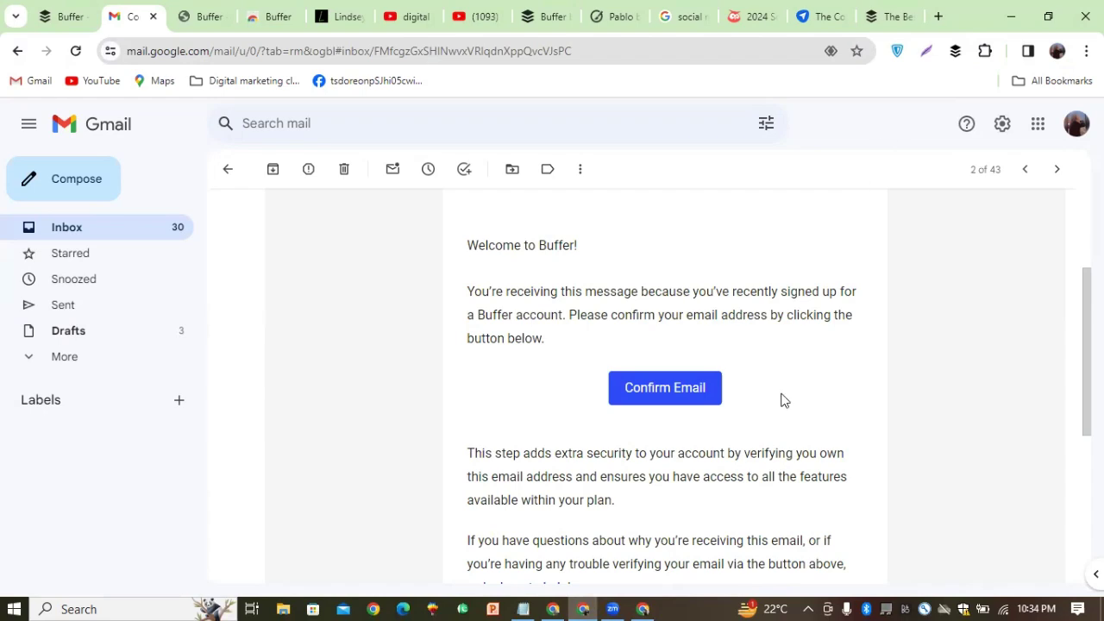
Step: Move through the Buffer tabs to the account.buffer.com/channels page showing three connected channels
click(203, 17)
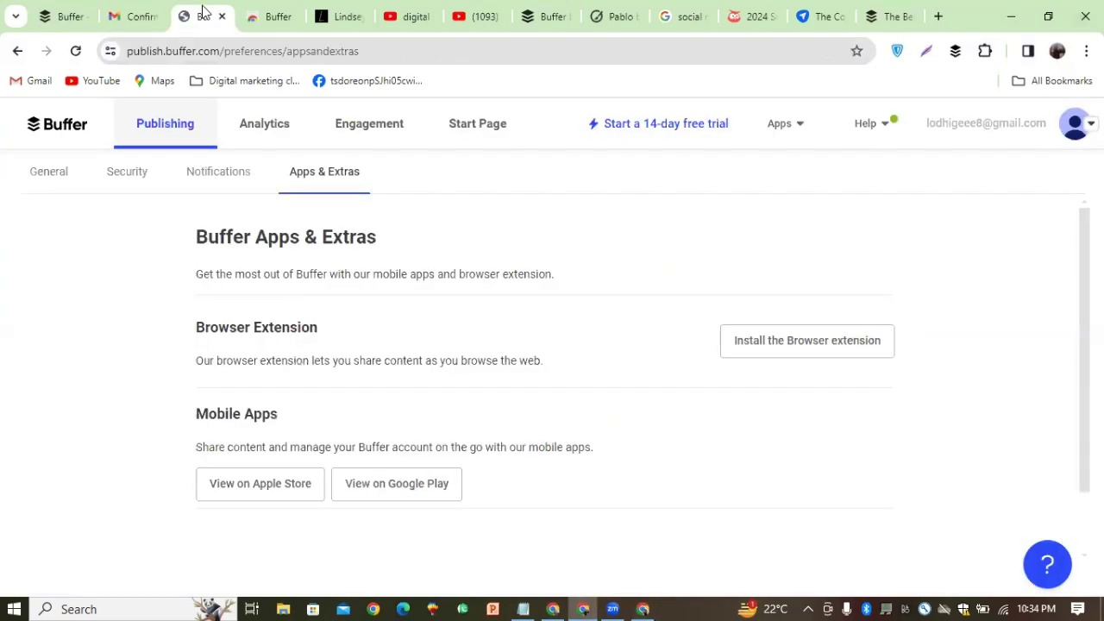
click(533, 19)
click(897, 16)
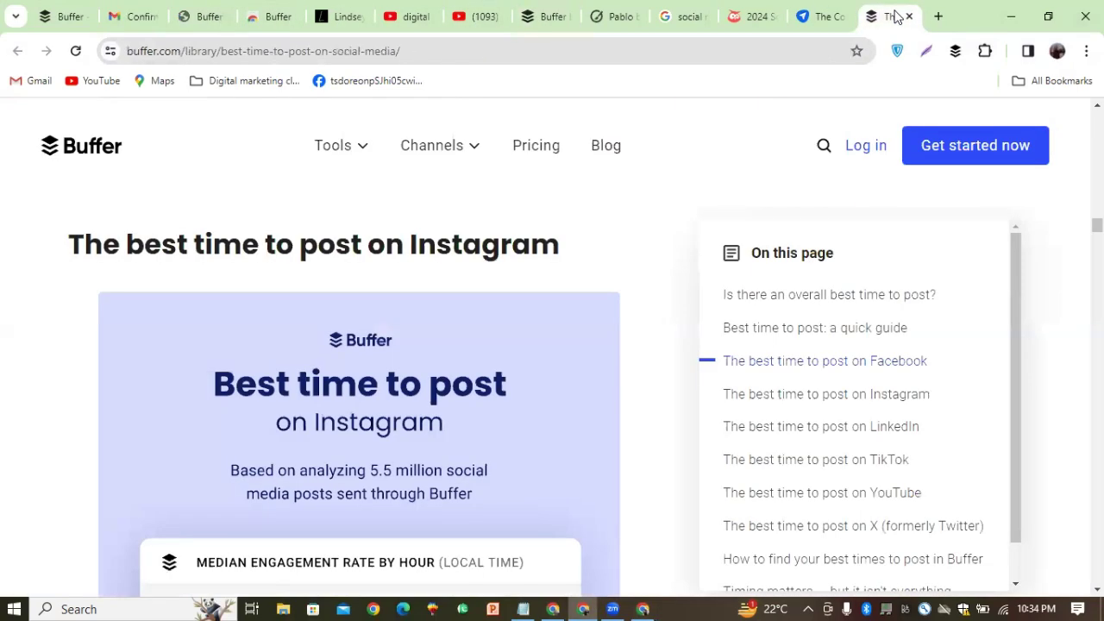
click(552, 16)
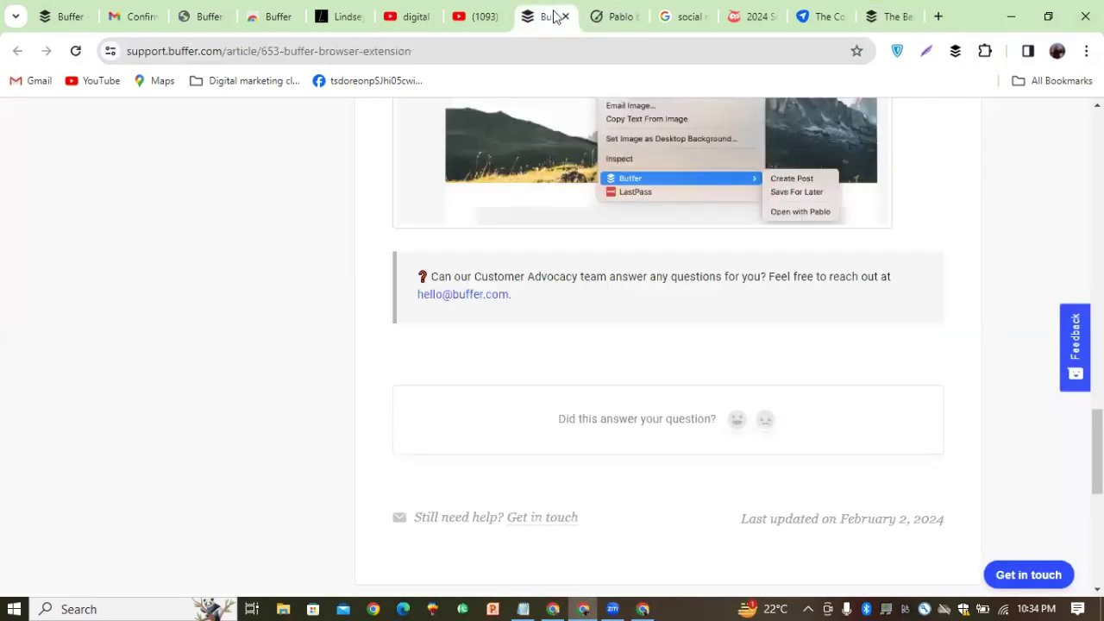
click(60, 13)
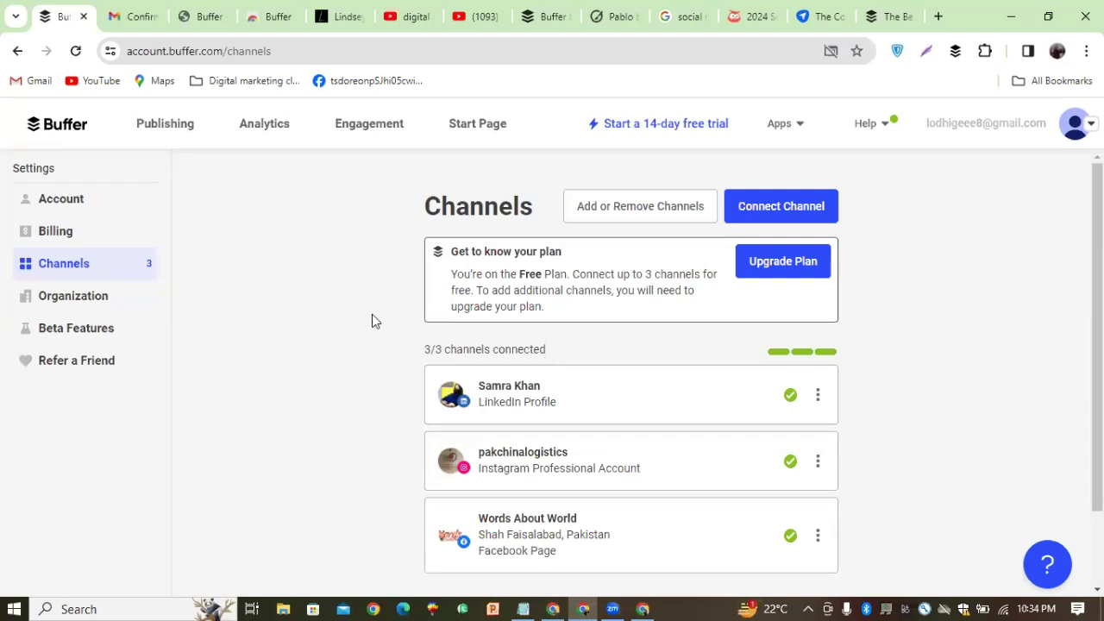
mouse_move(793, 402)
click(785, 213)
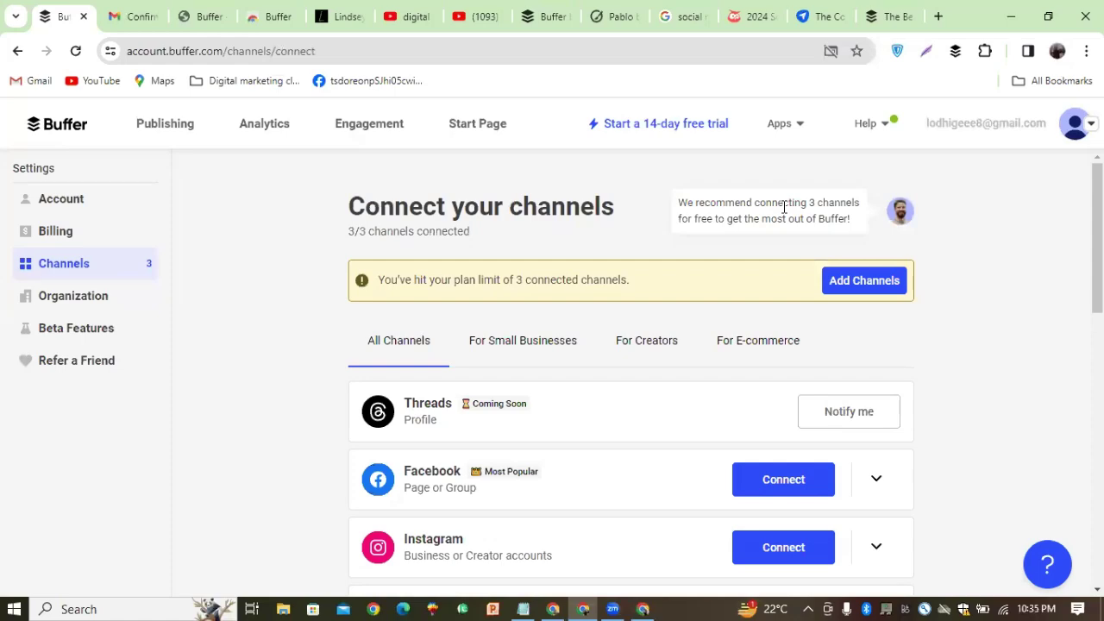
scroll(798, 224, down, 1)
scroll(630, 370, down, 4)
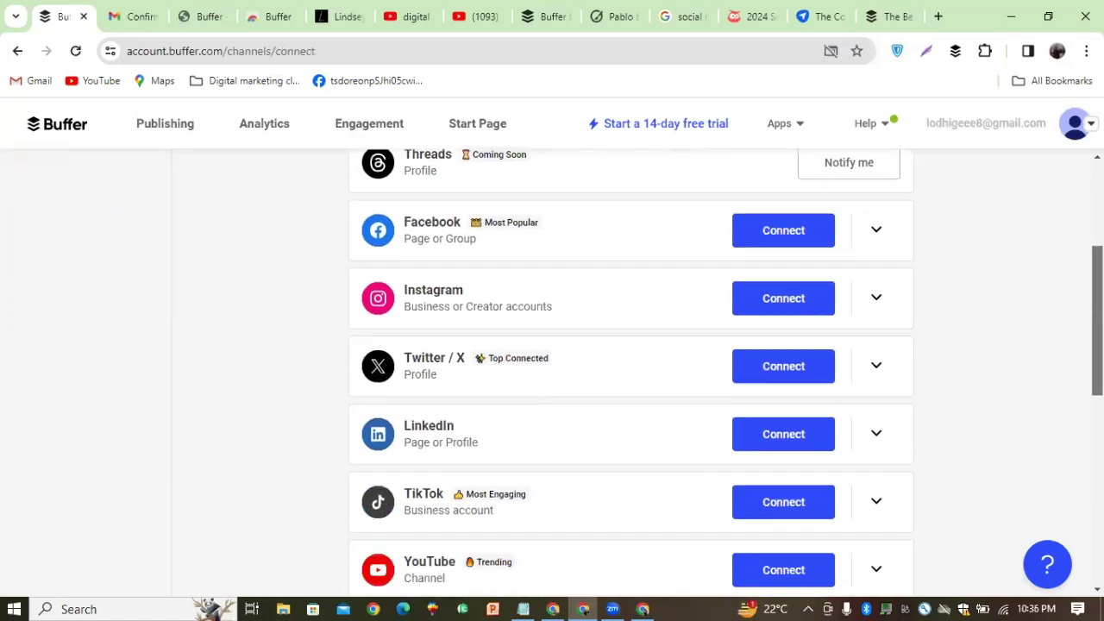
scroll(630, 371, down, 5)
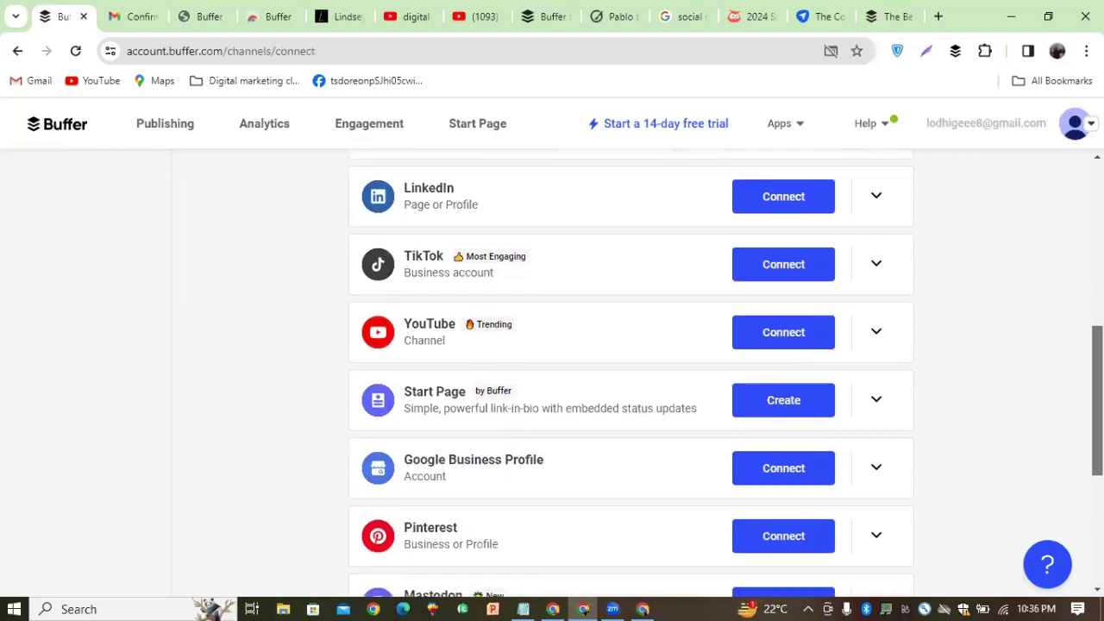
scroll(629, 371, down, 2)
scroll(630, 371, up, 2)
scroll(630, 370, up, 1)
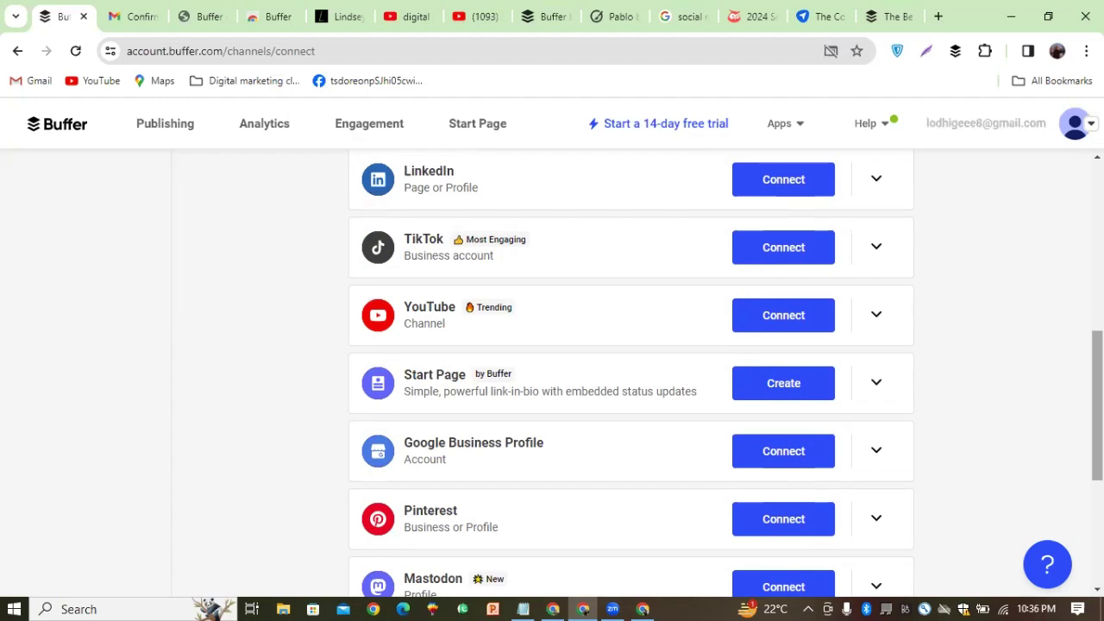
scroll(1097, 406, up, 2)
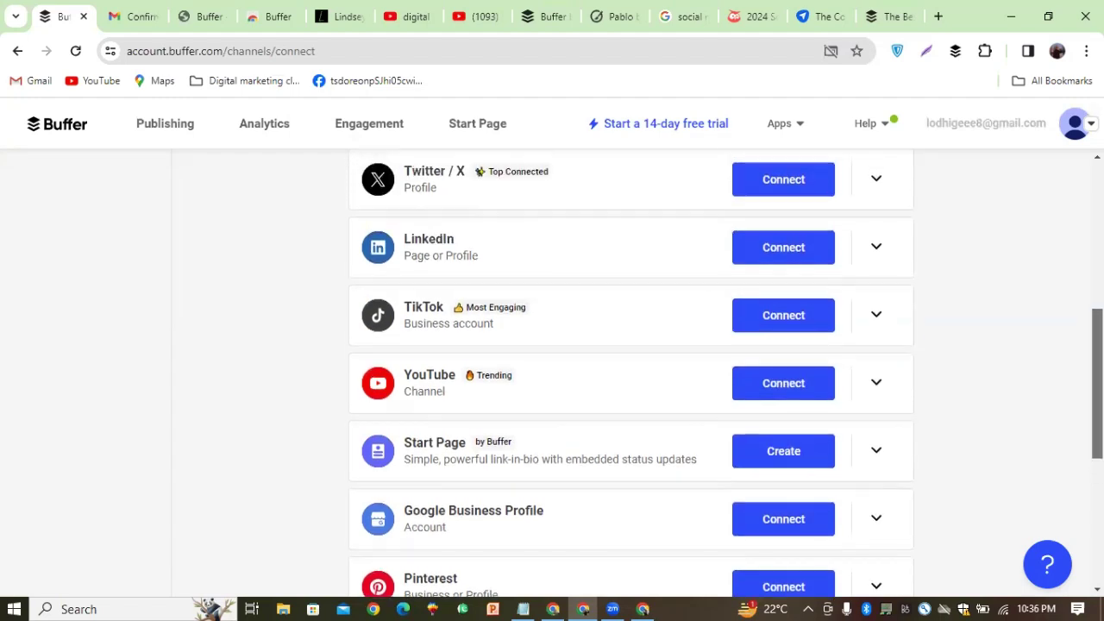
scroll(631, 373, up, 2)
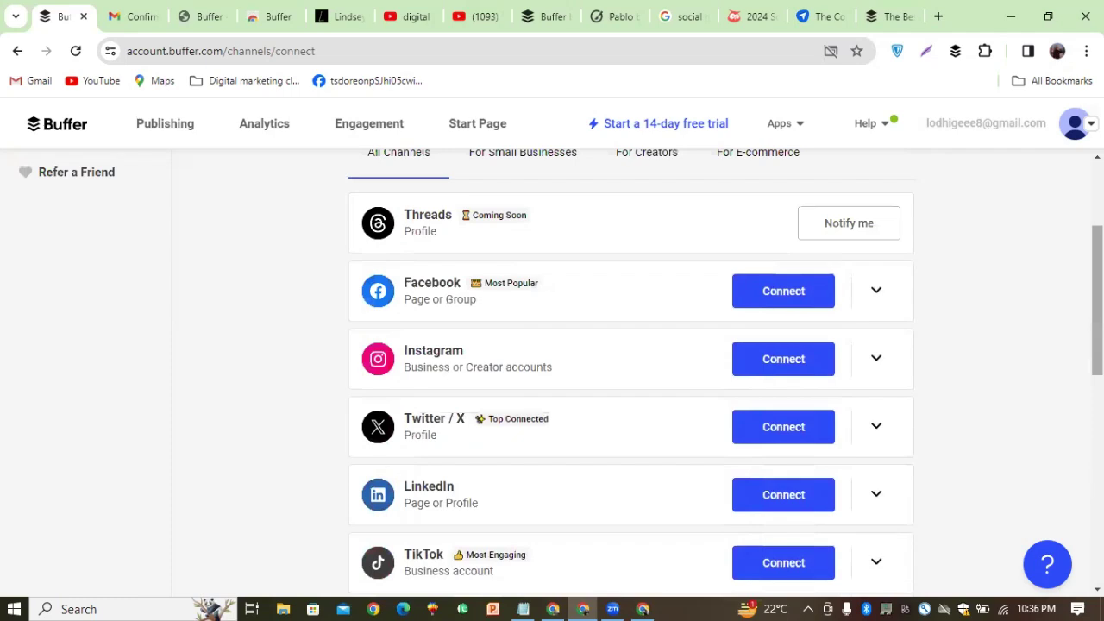
scroll(636, 320, up, 2)
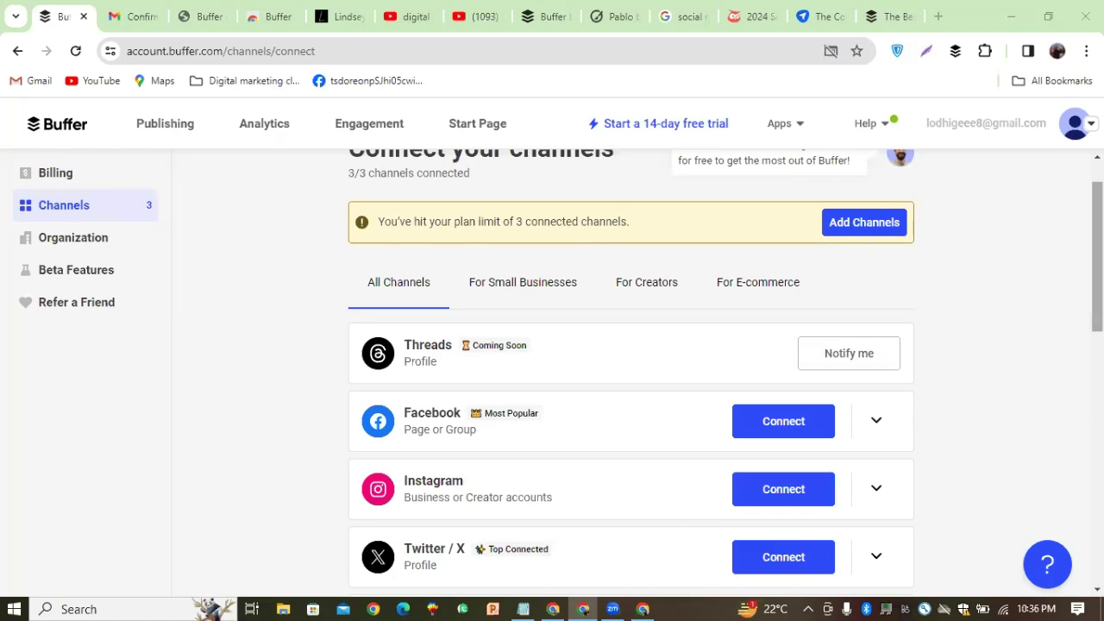
scroll(631, 380, down, 3)
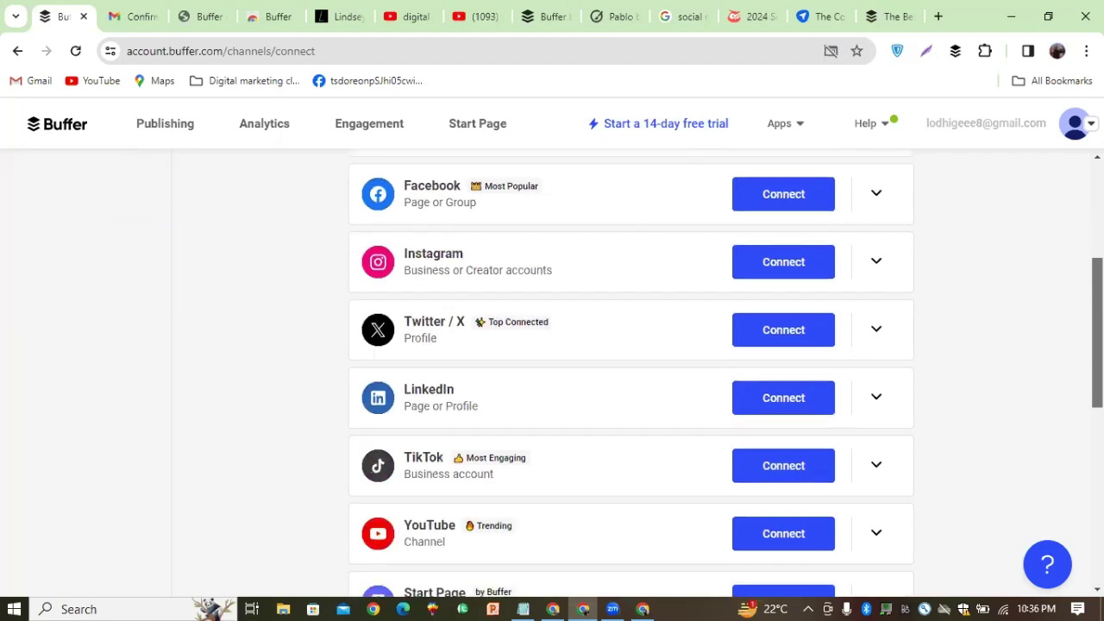
scroll(630, 380, up, 3)
scroll(630, 380, down, 2)
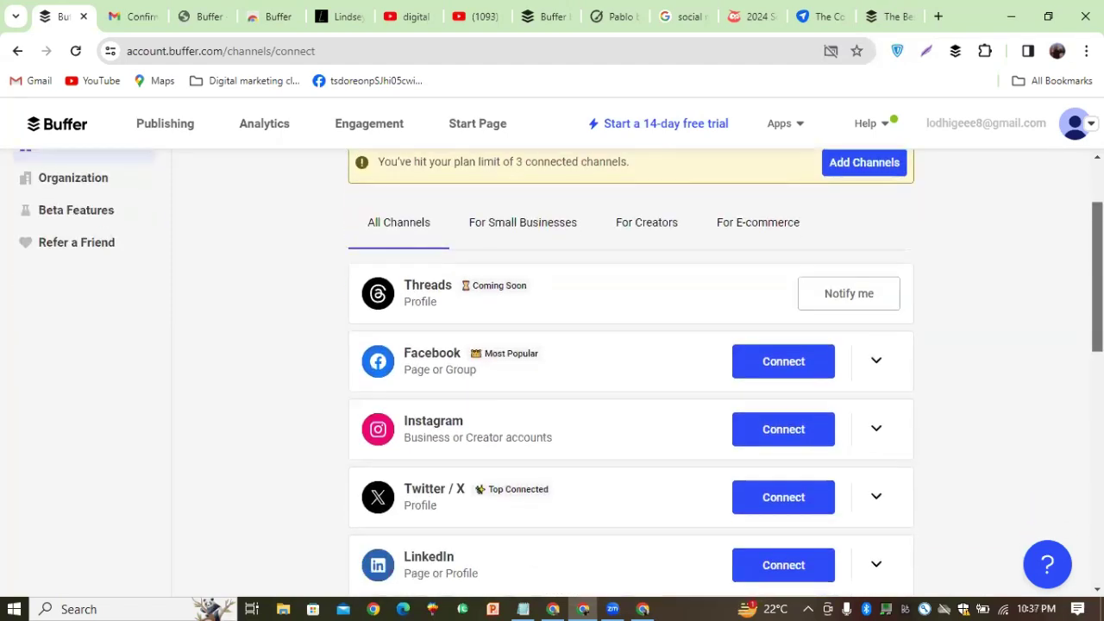
scroll(630, 380, down, 2)
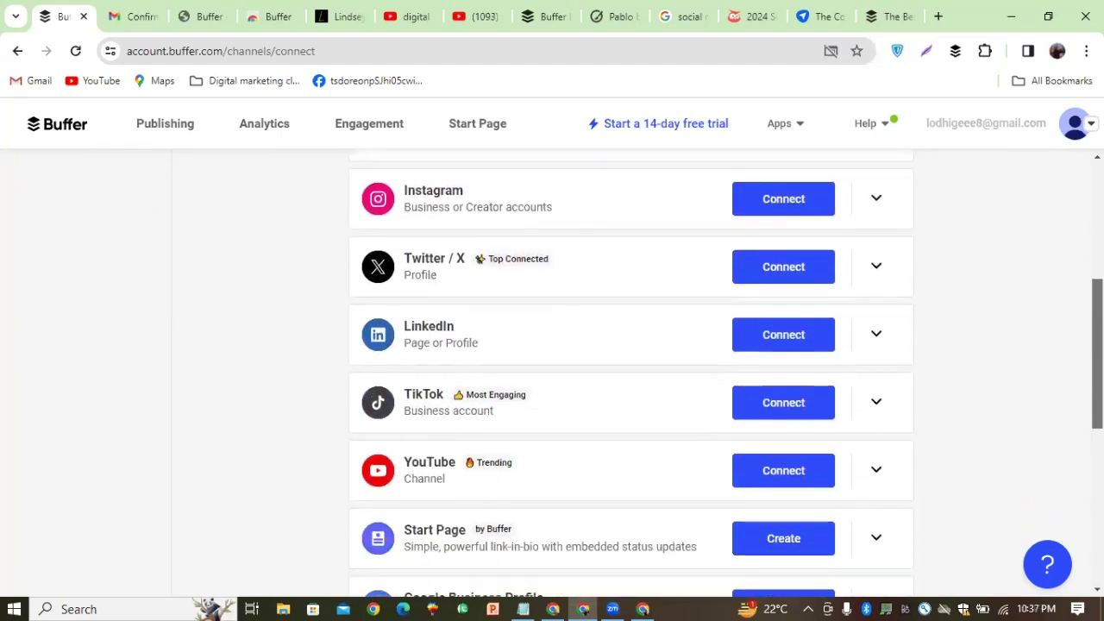
scroll(406, 258, up, 3)
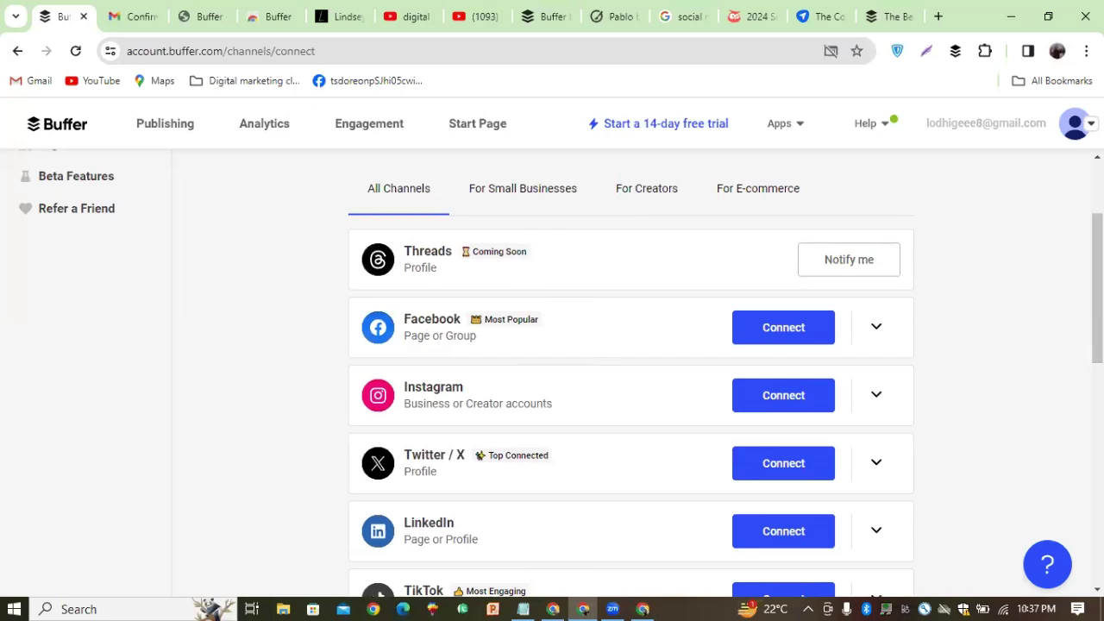
scroll(631, 379, down, 3)
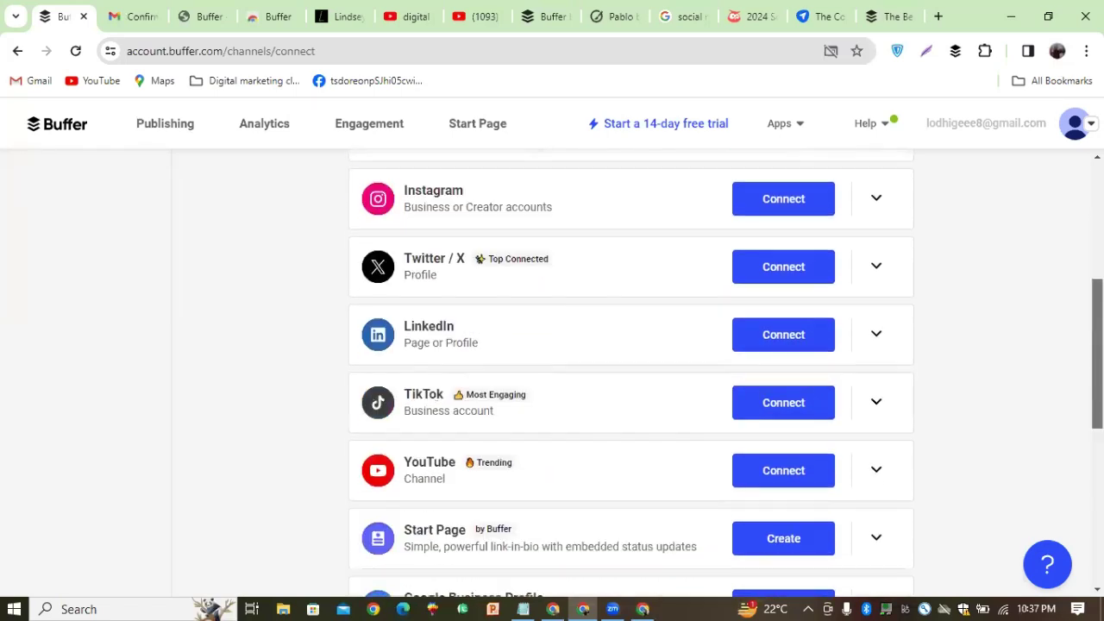
scroll(630, 371, down, 3)
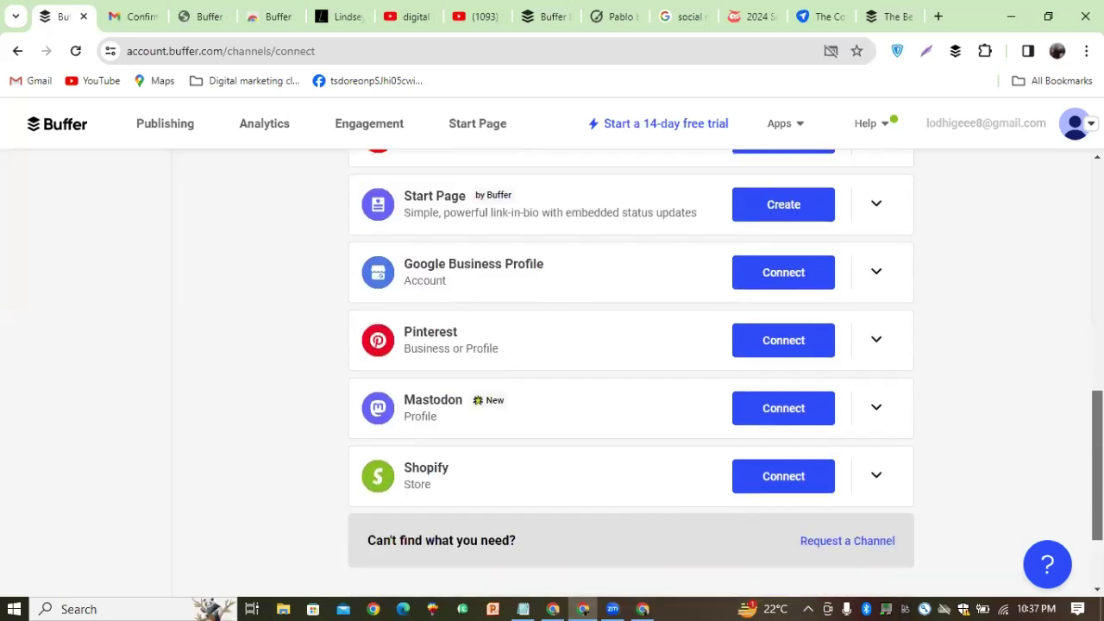
scroll(630, 371, up, 2)
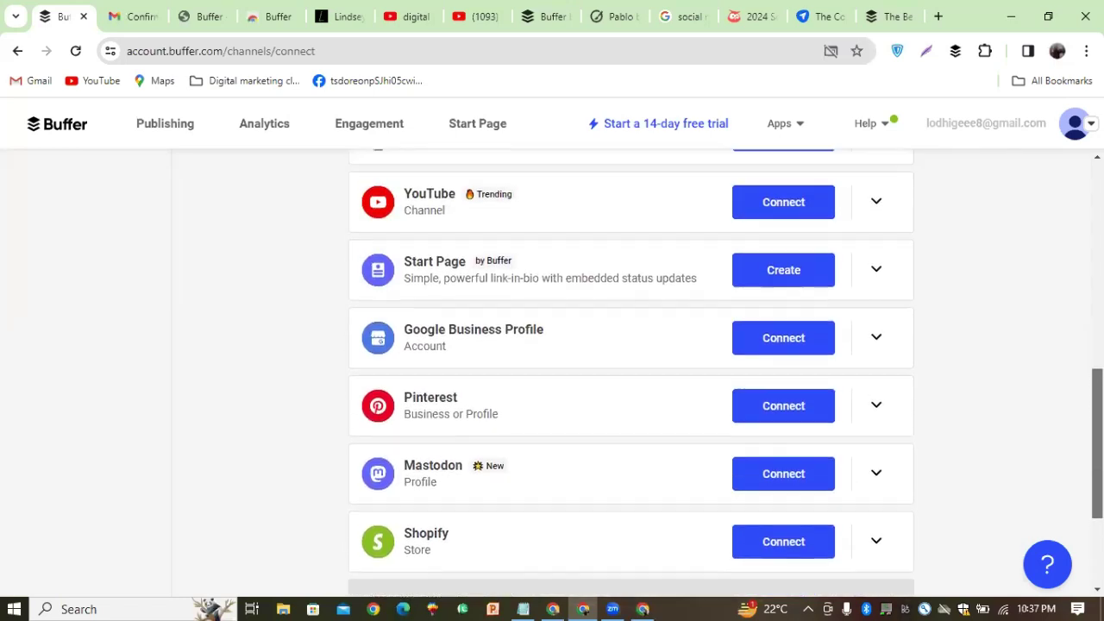
scroll(631, 371, up, 3)
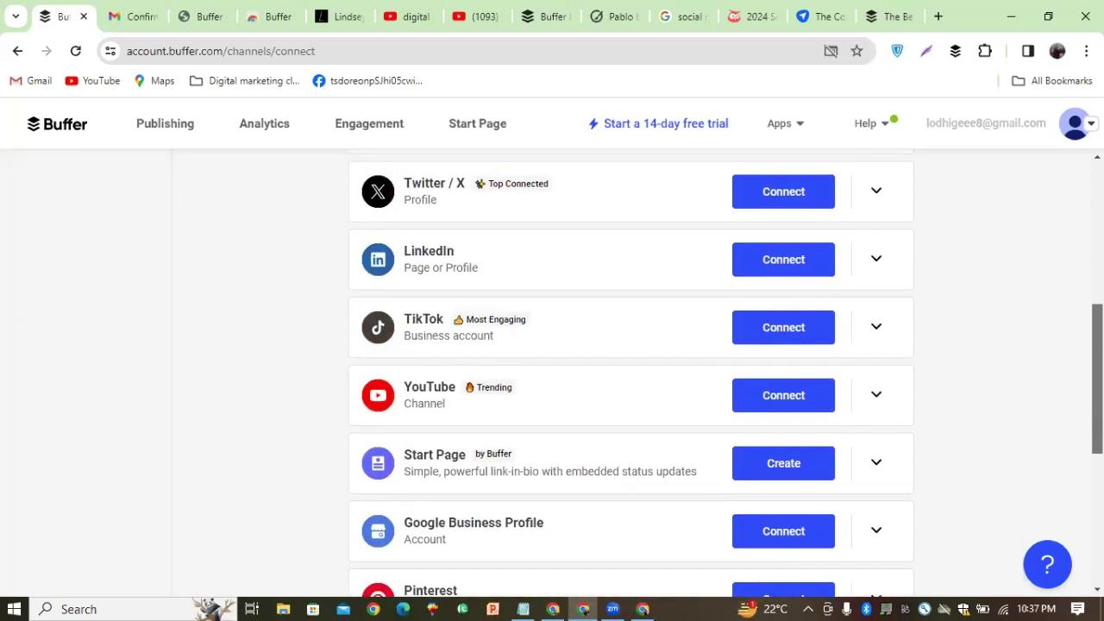
scroll(631, 371, up, 1)
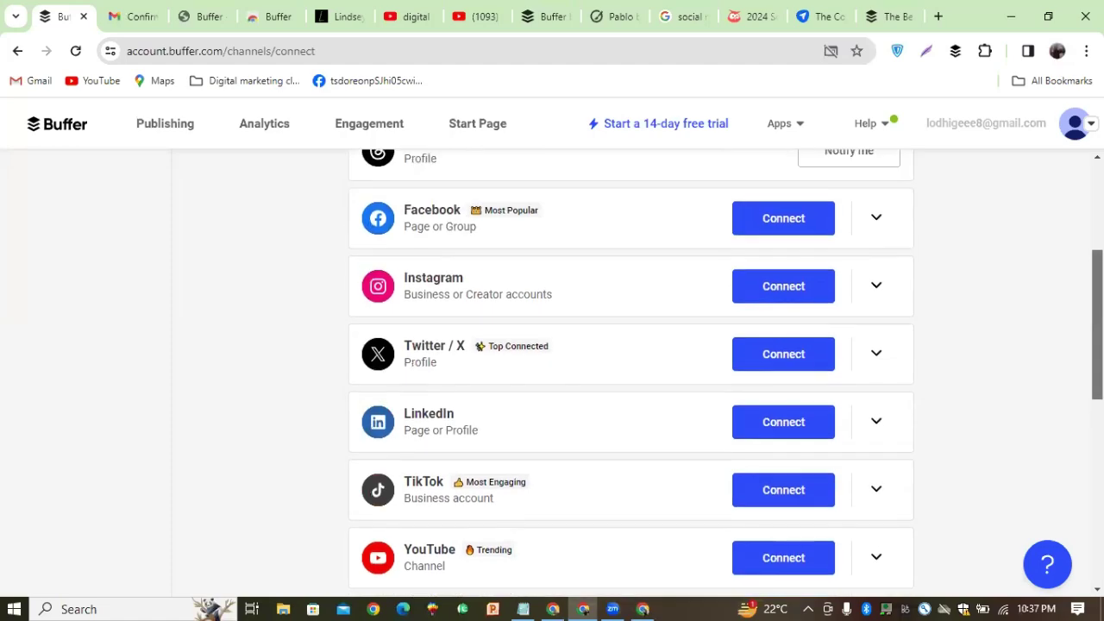
scroll(631, 370, up, 2)
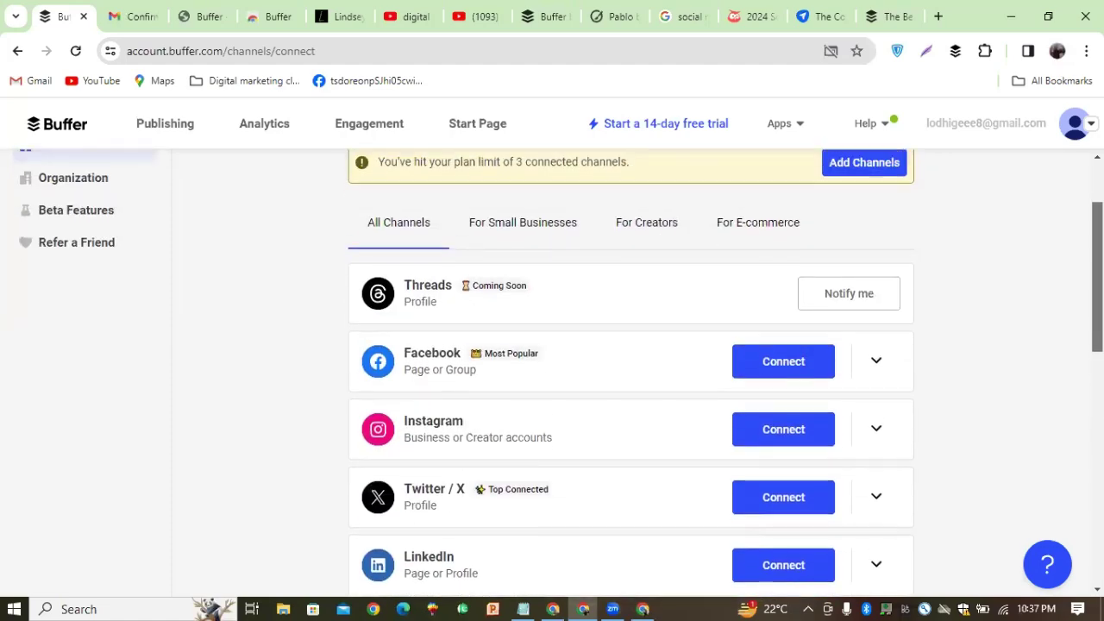
scroll(414, 301, up, 1)
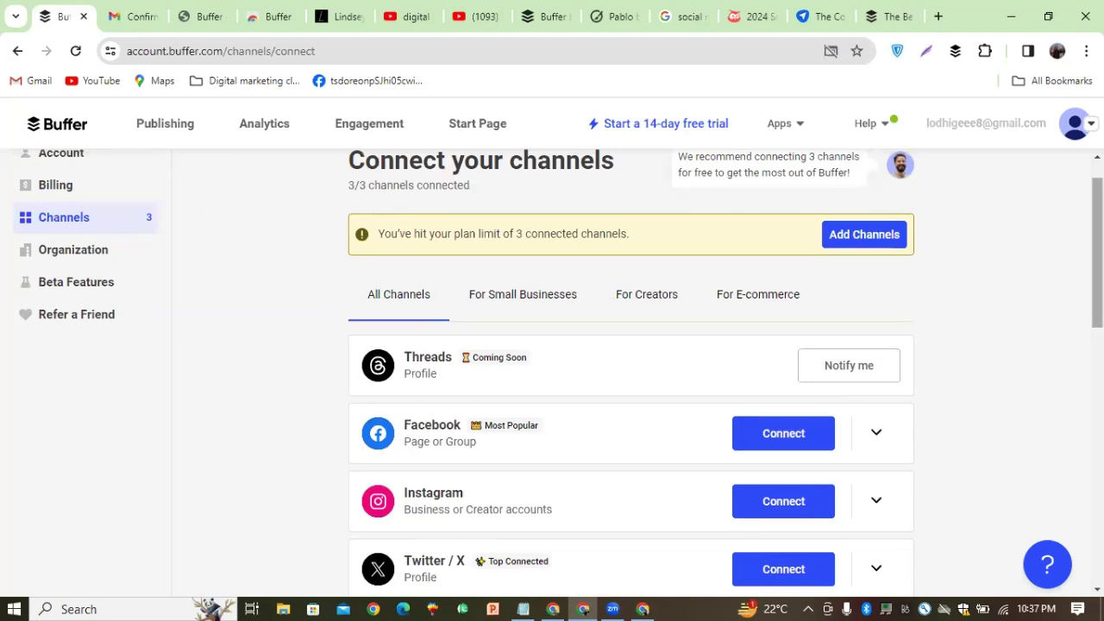
scroll(552, 371, up, 1)
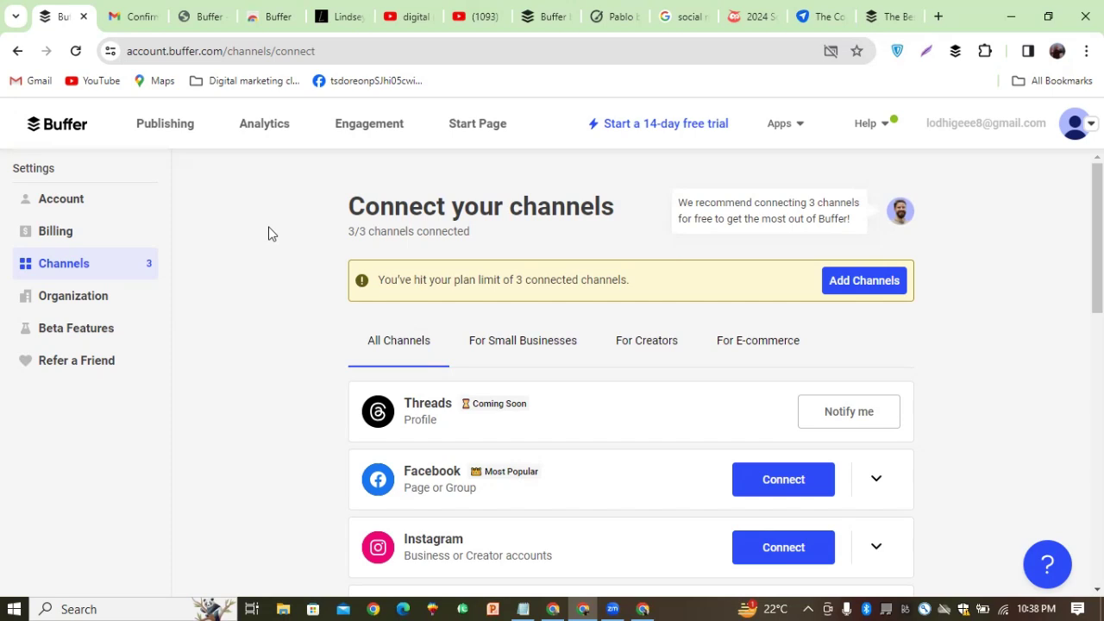
Step: Open the Publishing queue and switch it to the pakchinalogistics channel
click(175, 138)
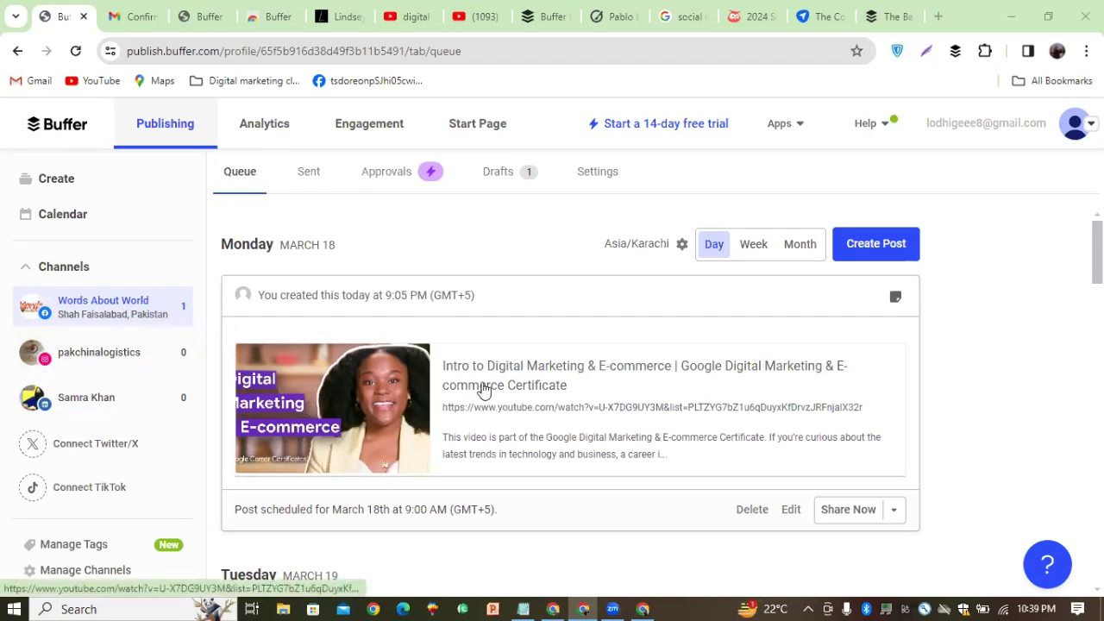
click(121, 357)
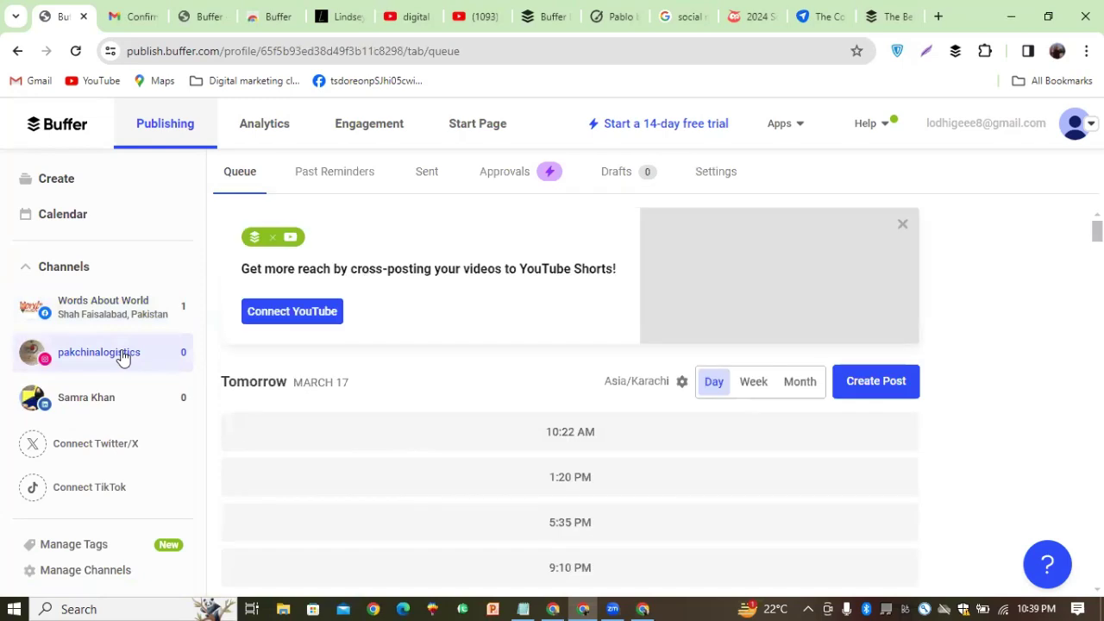
Step: Show the LinkedIn profile channel's queue, then switch to Hootsuite's plan page
click(99, 401)
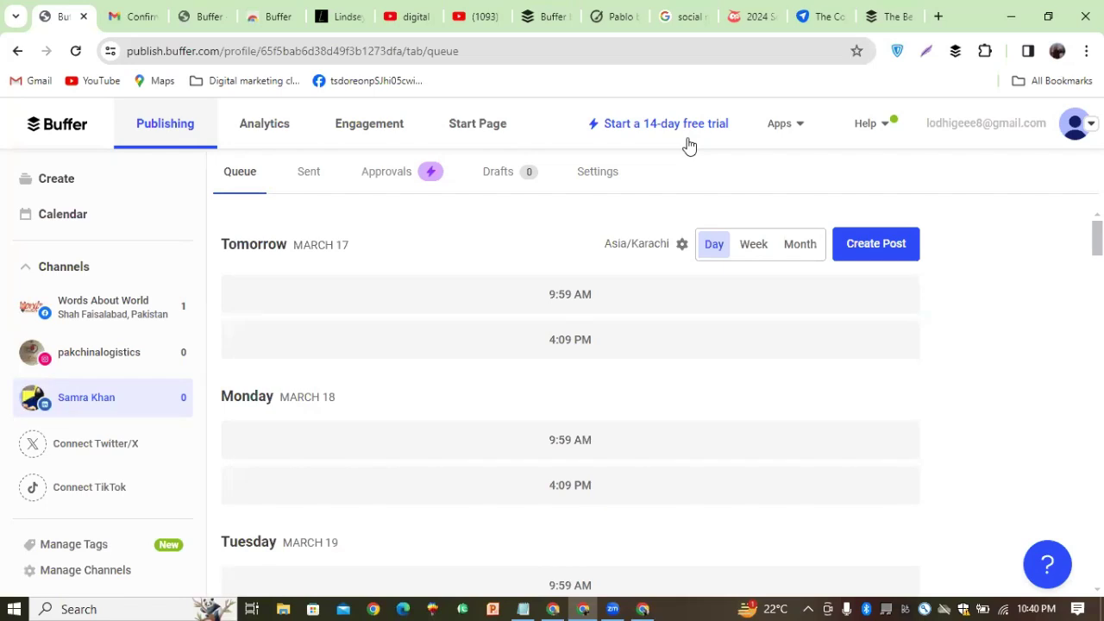
click(553, 607)
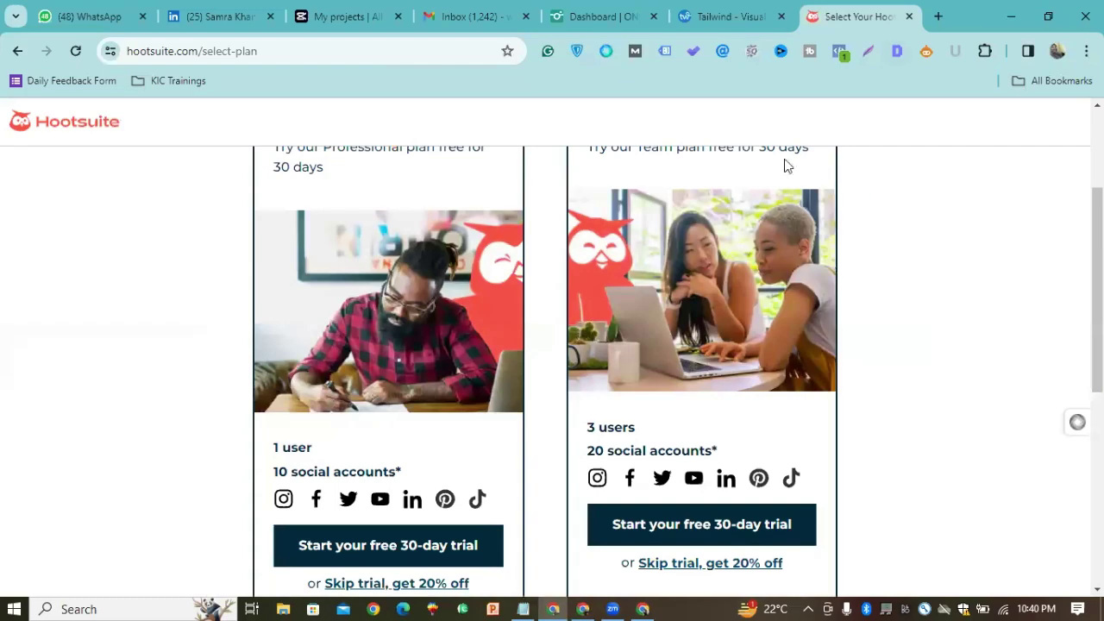
Step: Switch from Hootsuite's plan page back to the Buffer window
click(585, 604)
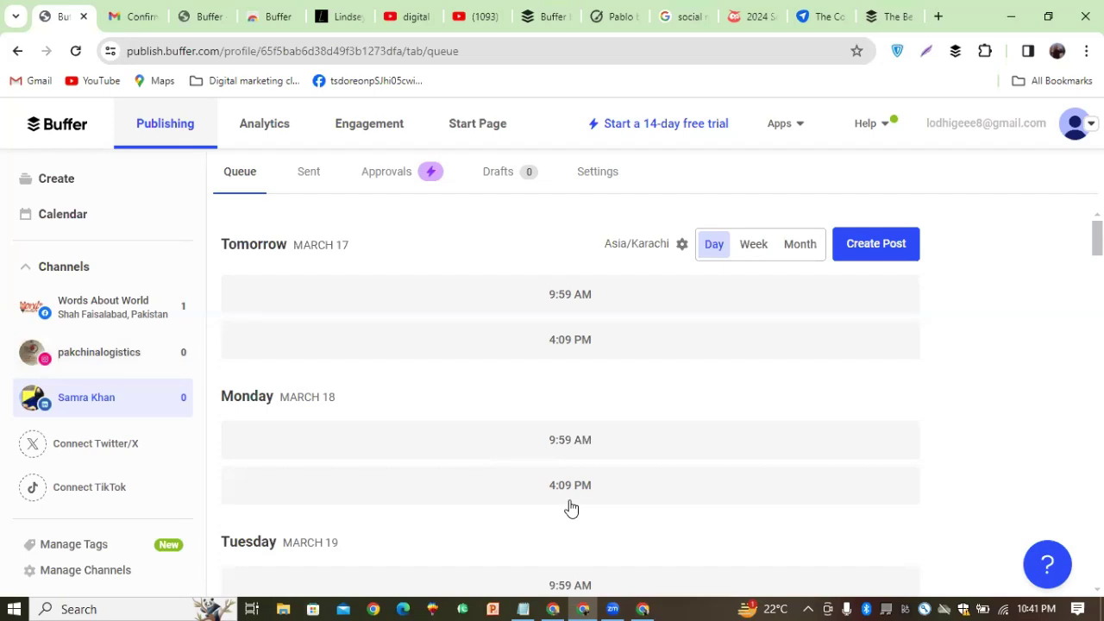
mouse_move(571, 508)
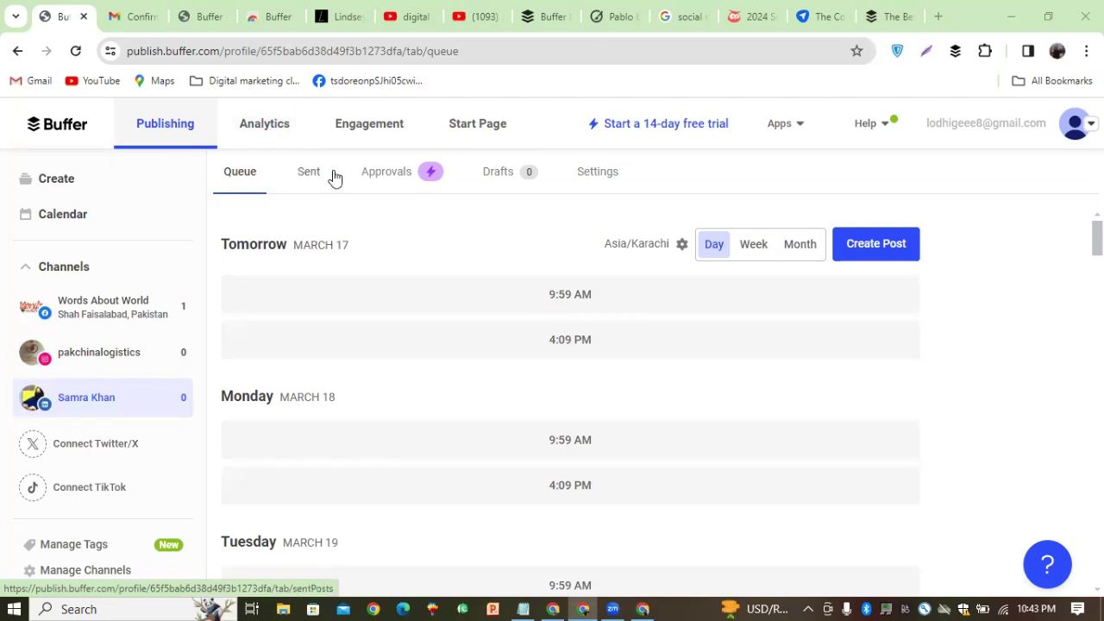
Step: View the channel's Sent posts, then its Approvals tab with the 14-day trial offer
click(308, 173)
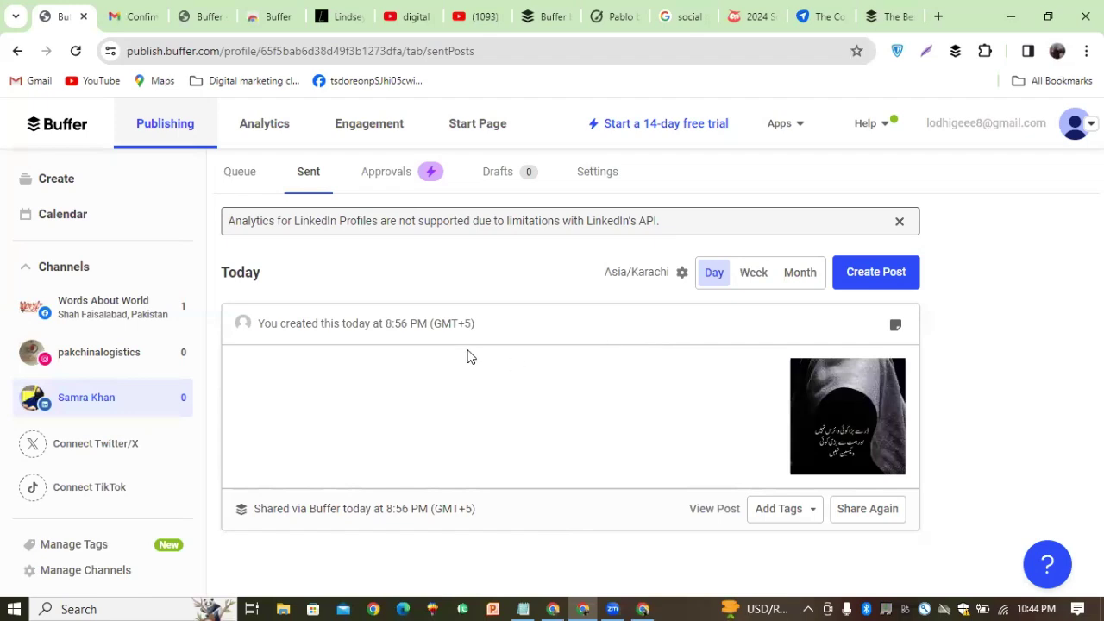
click(395, 179)
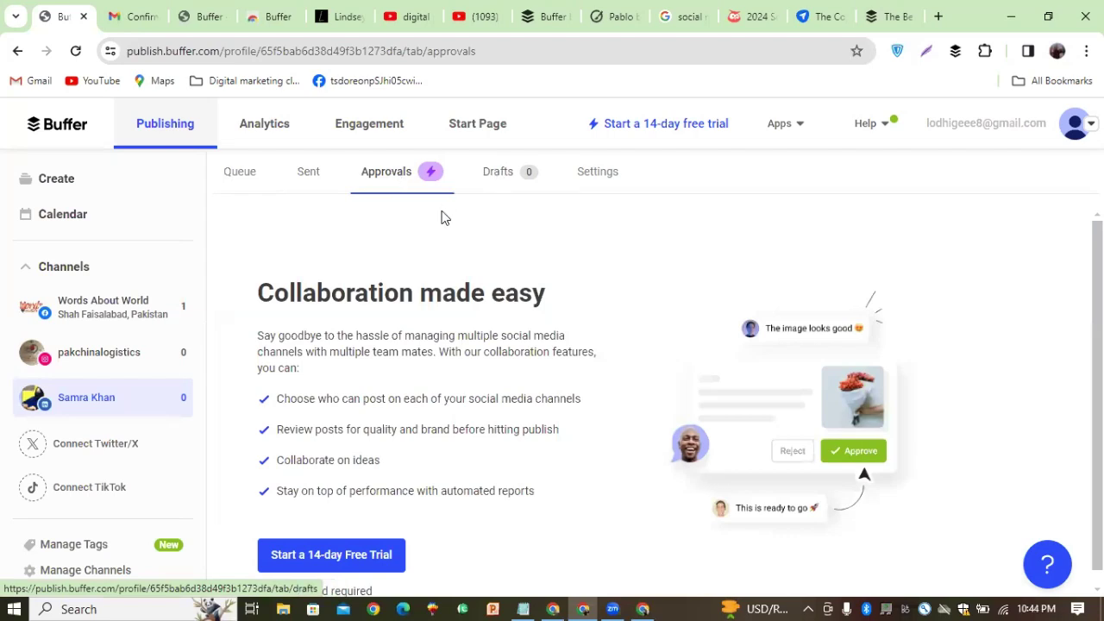
Step: Check the LinkedIn channel's Drafts and Settings, then return to its Queue
click(498, 177)
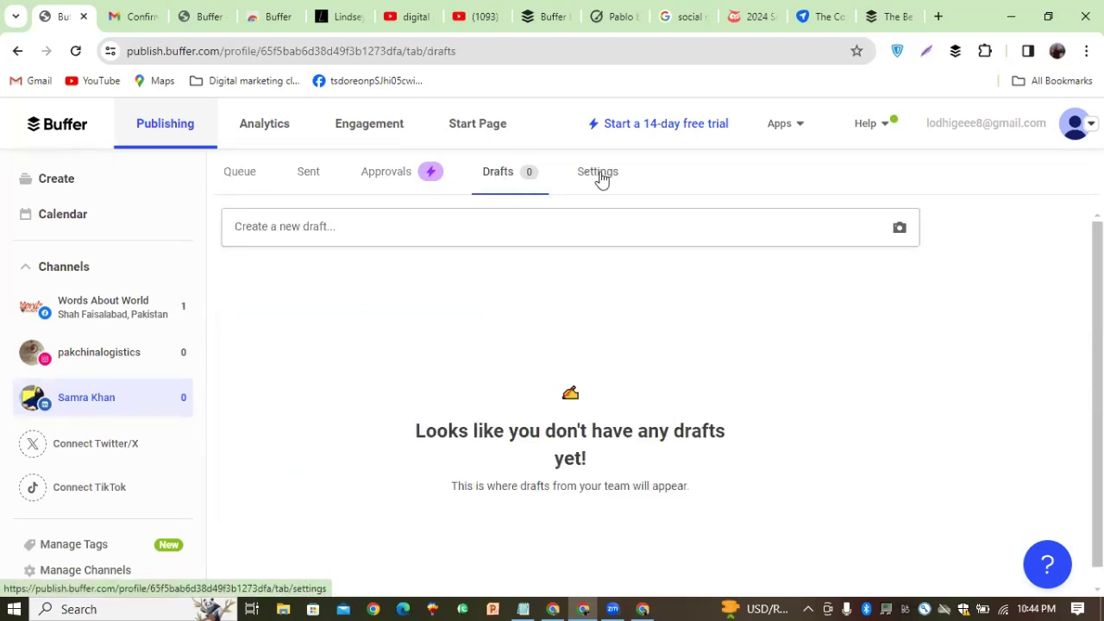
click(607, 178)
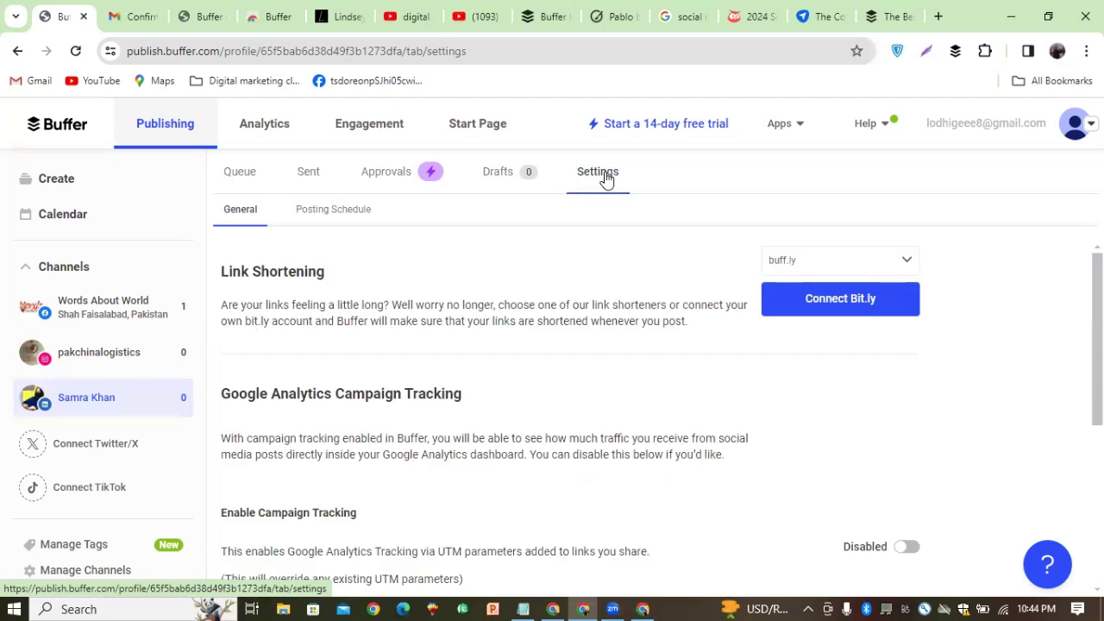
click(242, 181)
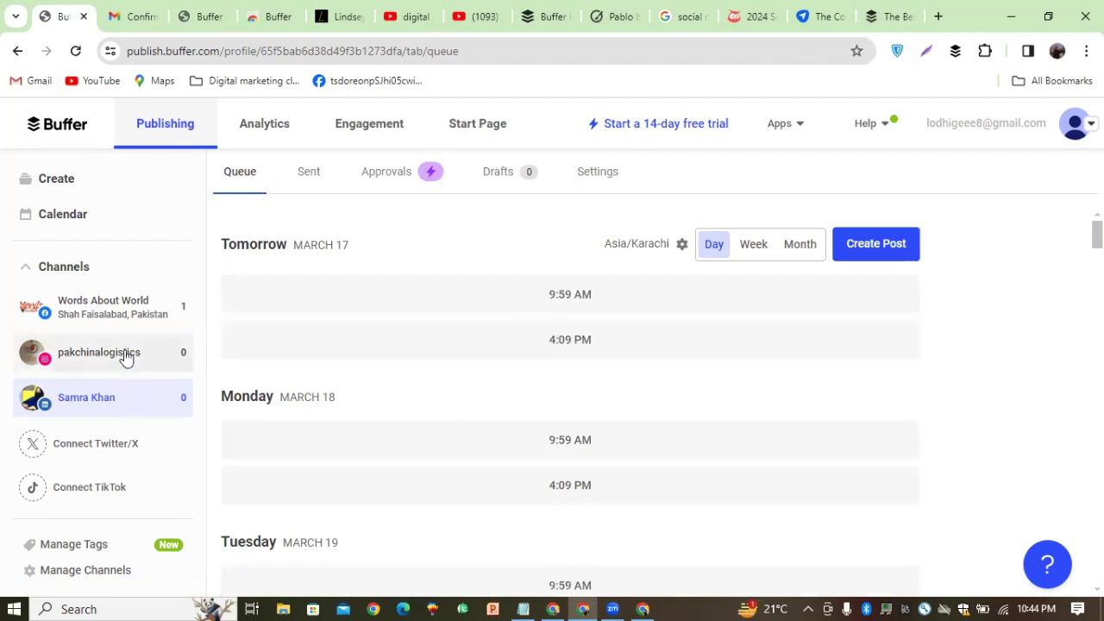
Step: Switch to the pakchinalogistics queue and dismiss the YouTube Shorts promo banner
click(126, 359)
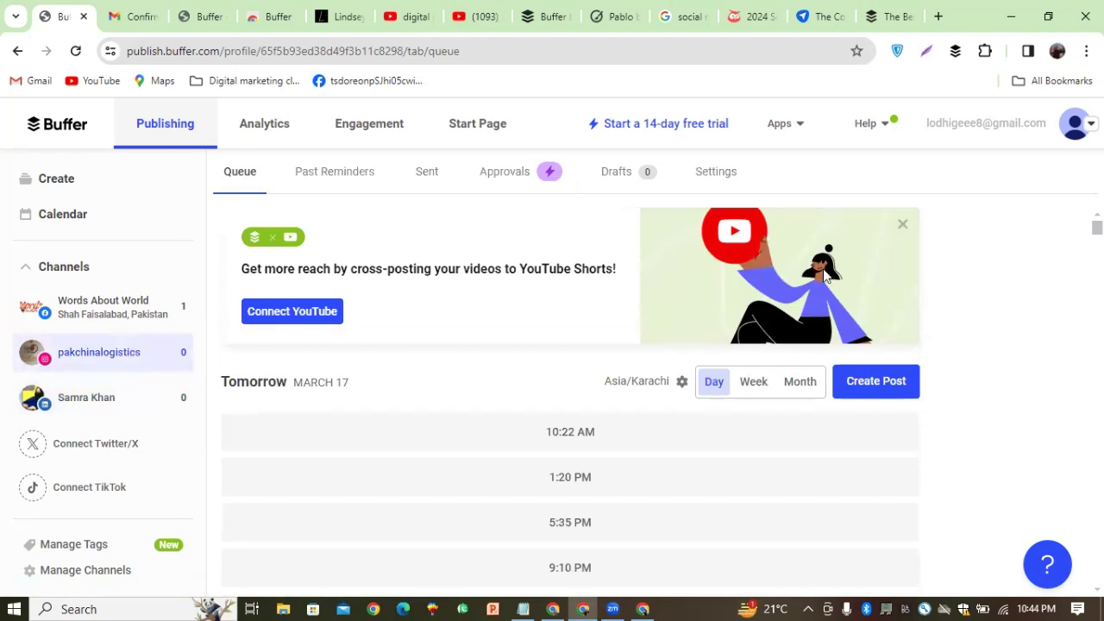
click(902, 224)
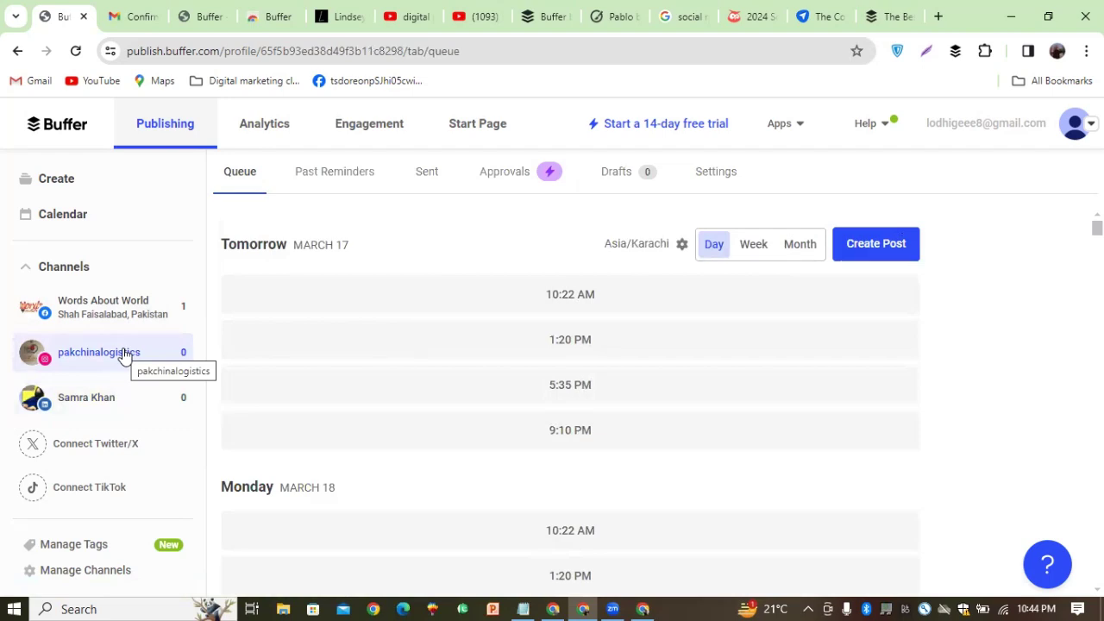
click(103, 403)
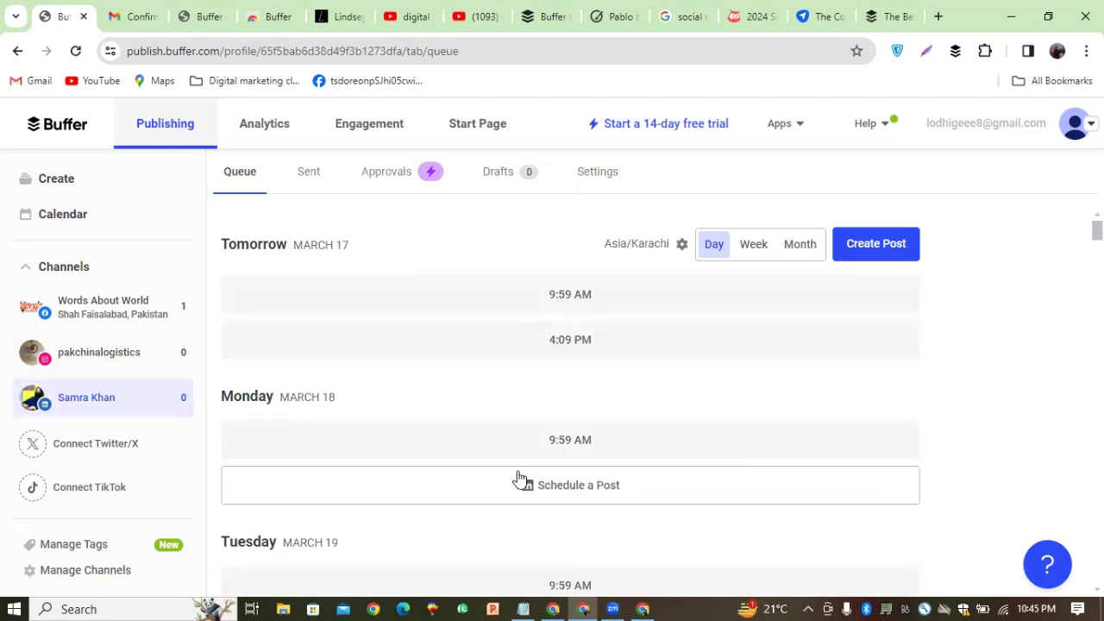
click(123, 354)
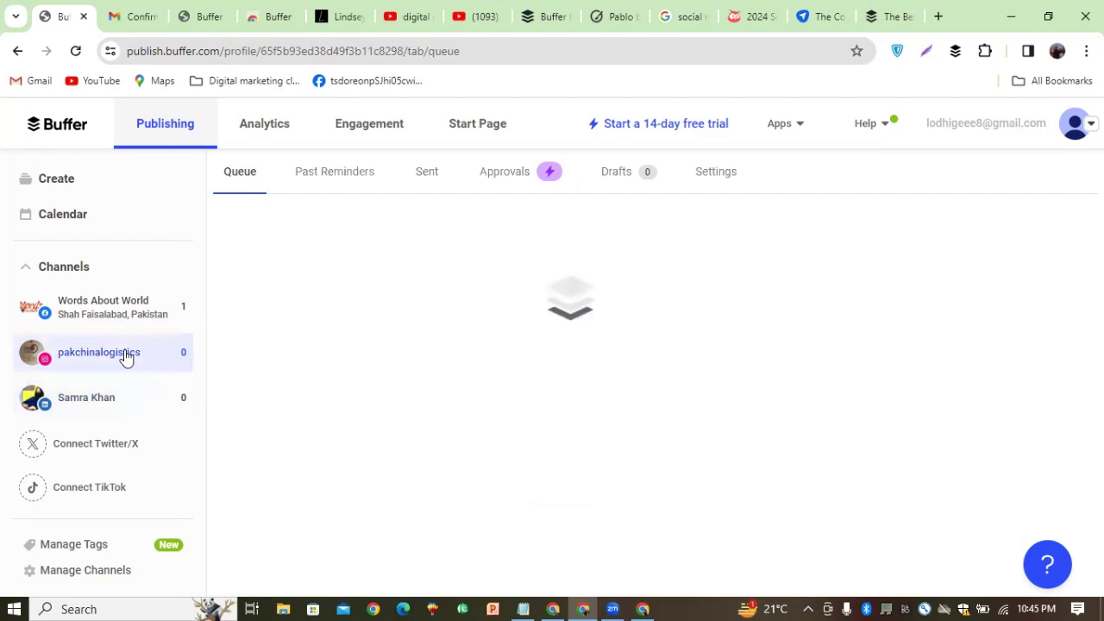
click(902, 227)
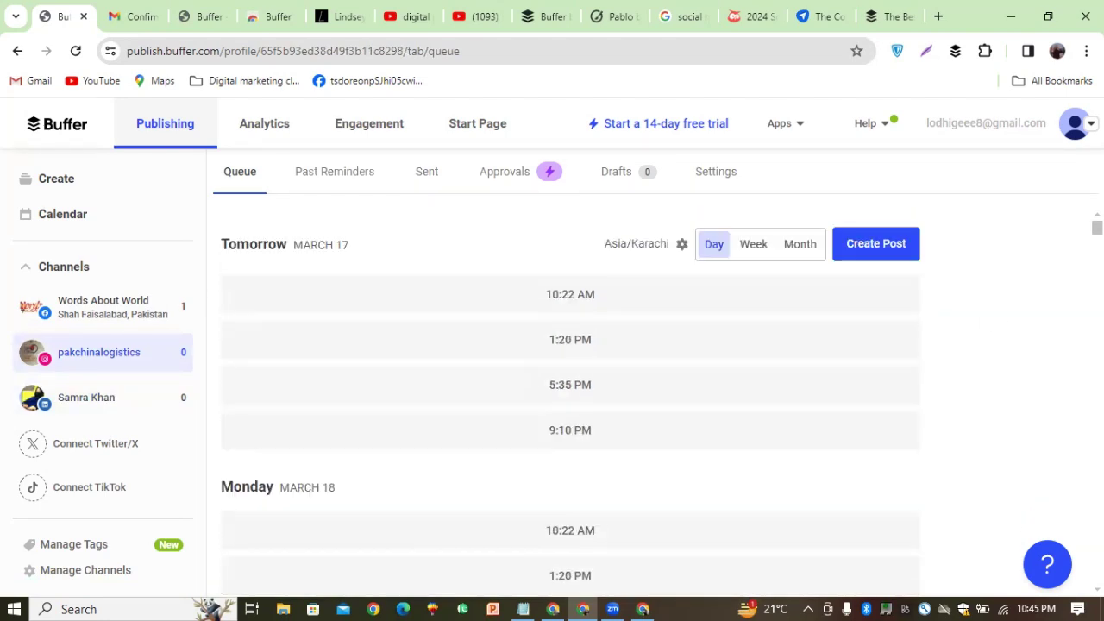
scroll(570, 401, down, 4)
scroll(570, 388, up, 4)
Step: Check the Google Certificate intro video post in Words About World, then return to LinkedIn's queue
click(143, 319)
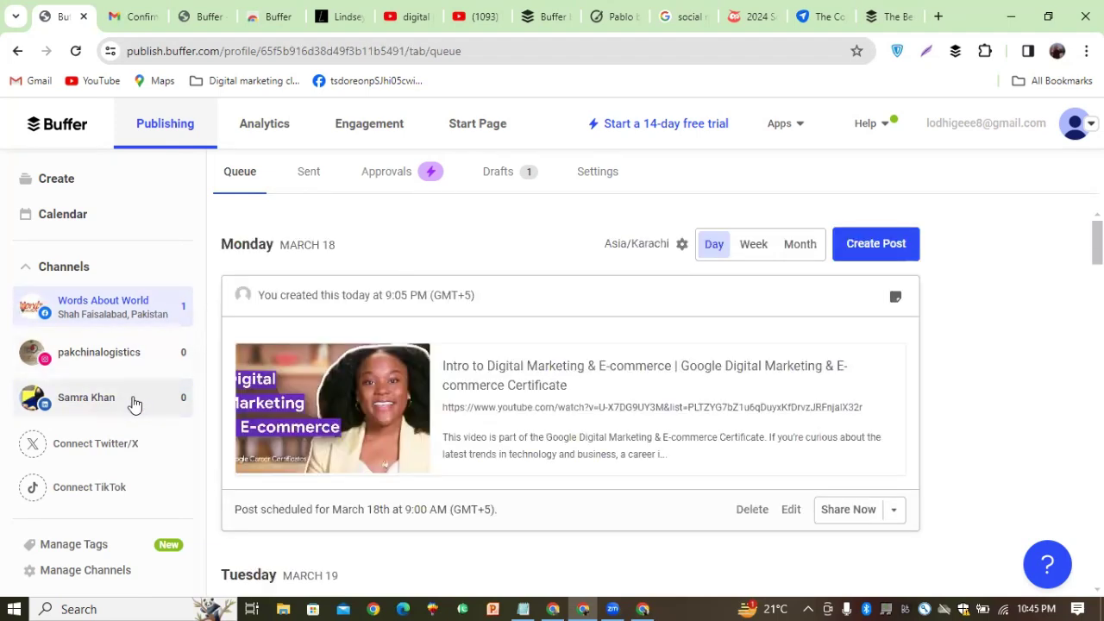
click(134, 403)
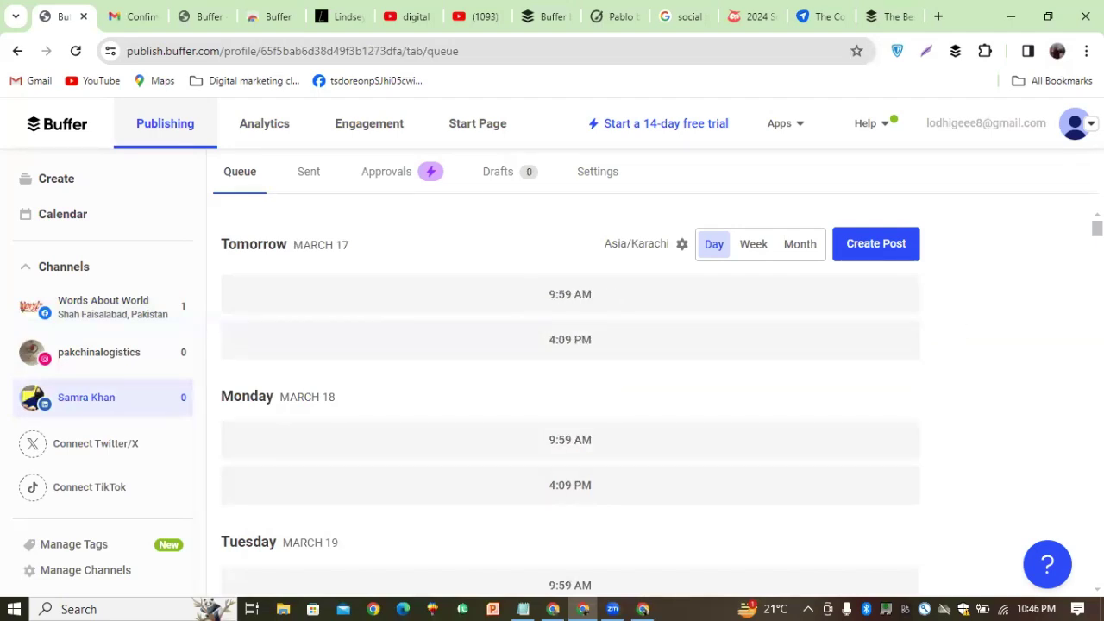
scroll(570, 388, down, 15)
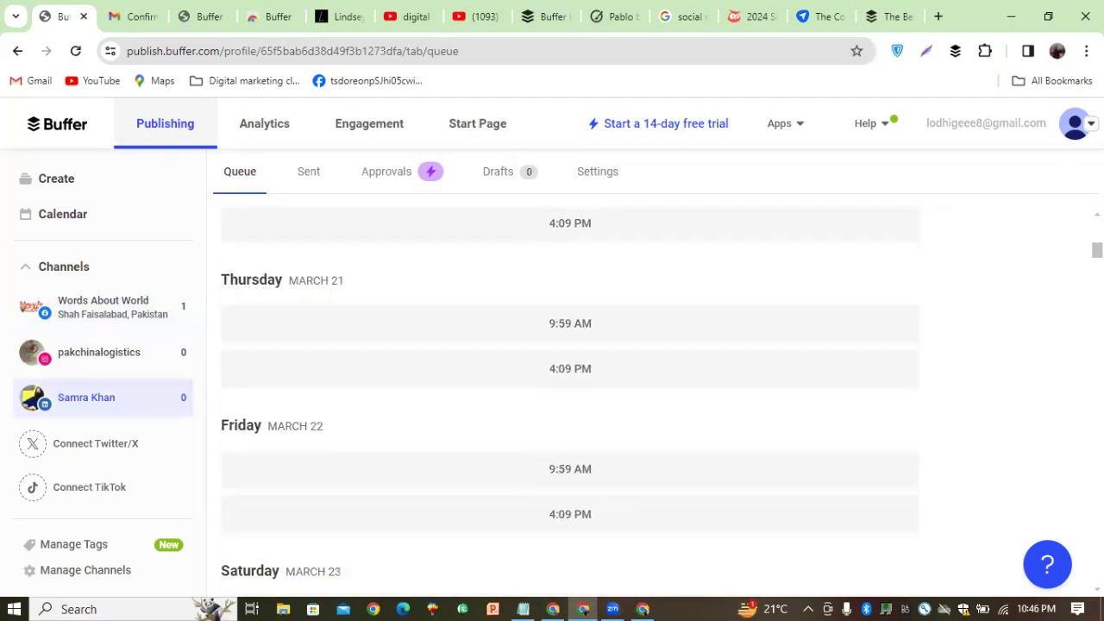
scroll(570, 388, down, 2)
scroll(569, 388, up, 2)
scroll(569, 388, down, 12)
scroll(570, 388, down, 18)
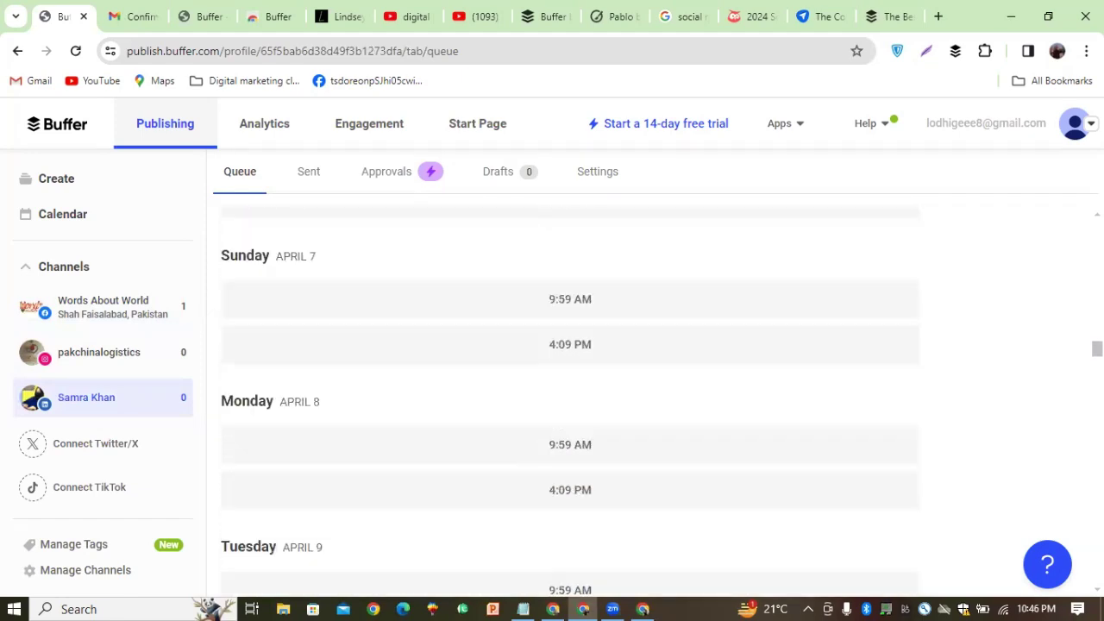
scroll(569, 388, up, 3)
scroll(570, 388, down, 20)
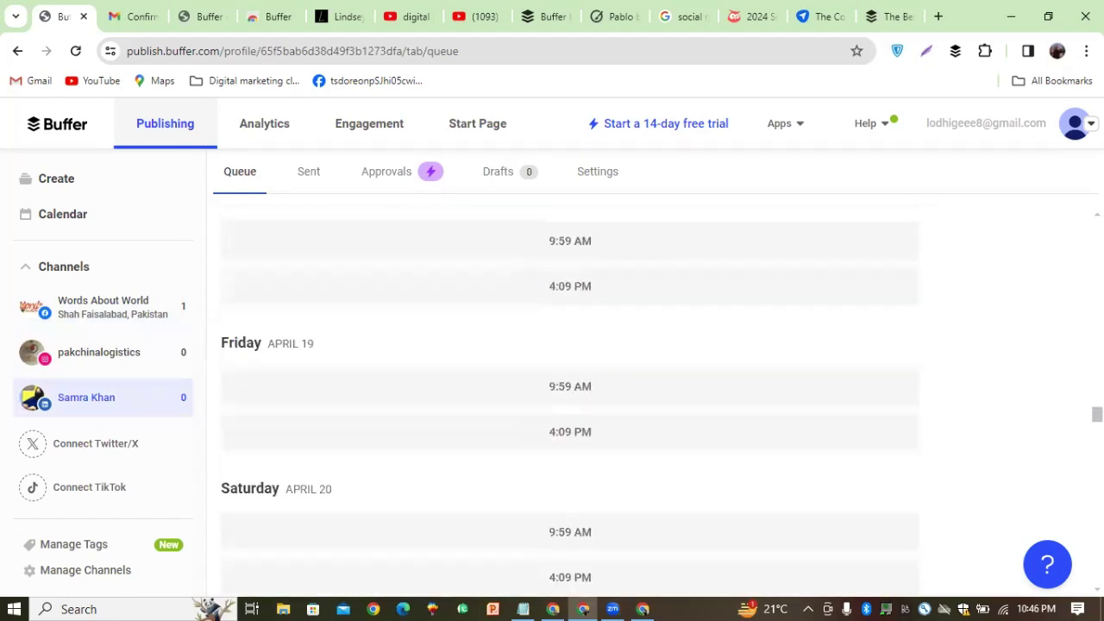
scroll(569, 388, down, 20)
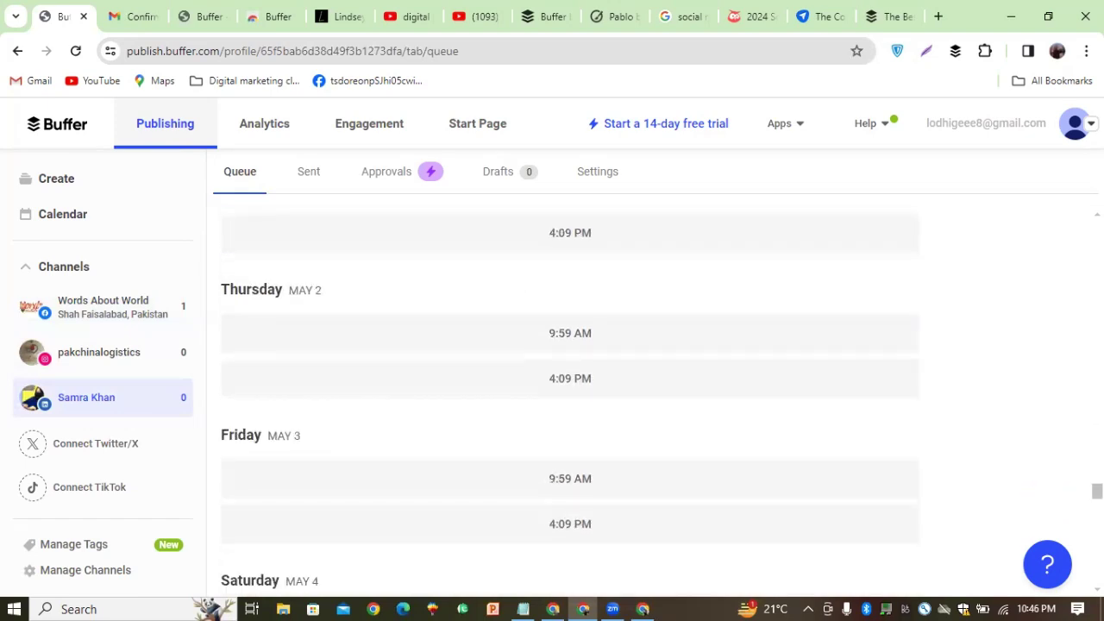
scroll(569, 388, down, 10)
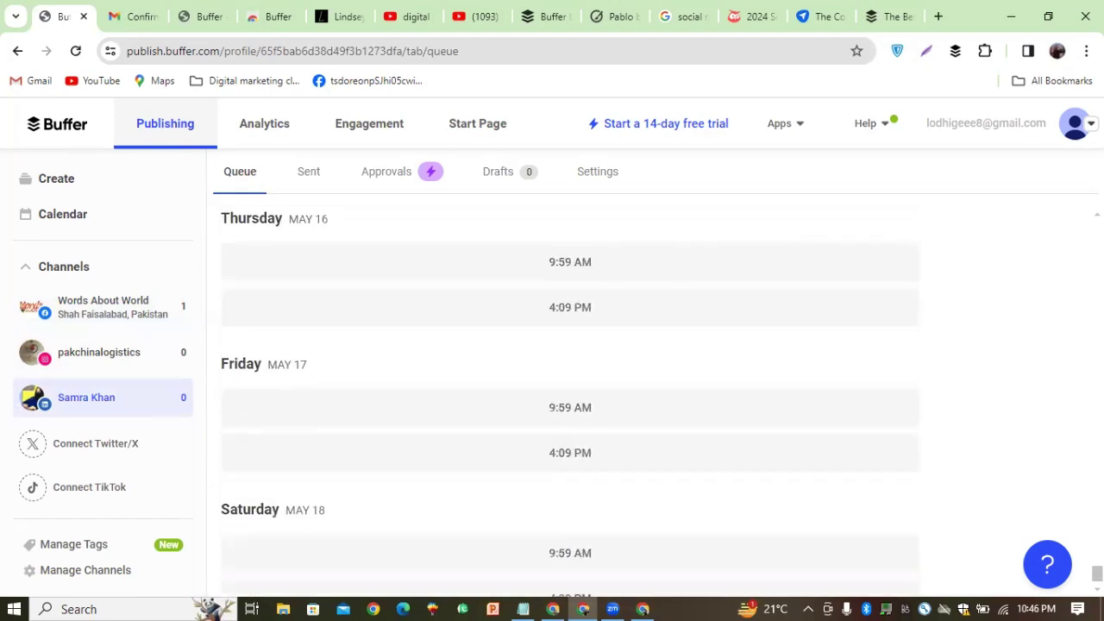
scroll(569, 388, down, 1)
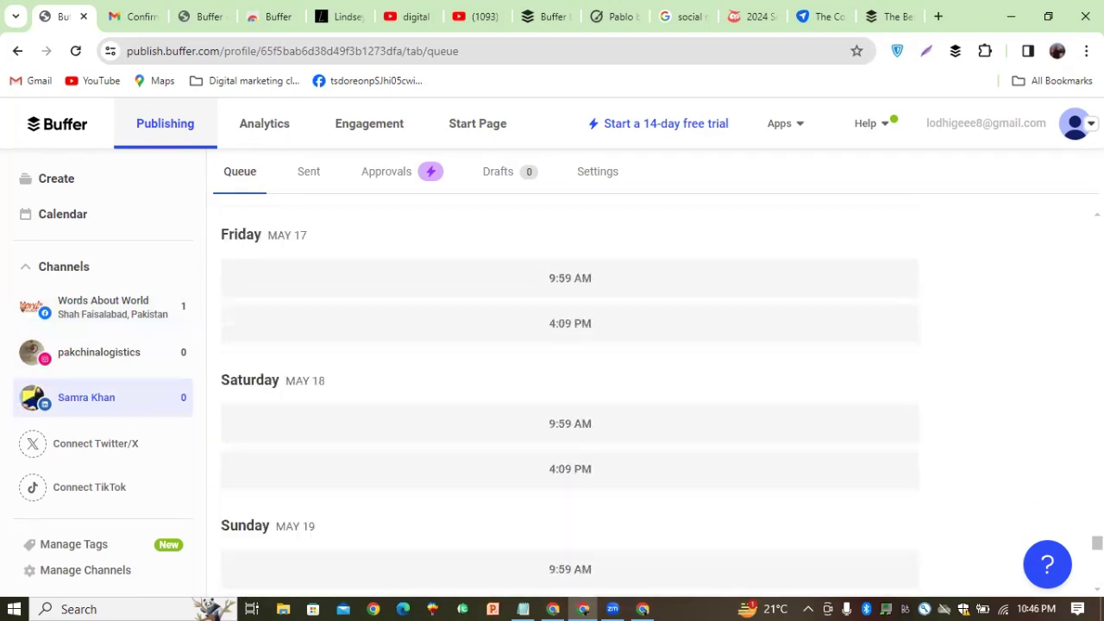
scroll(570, 388, down, 12)
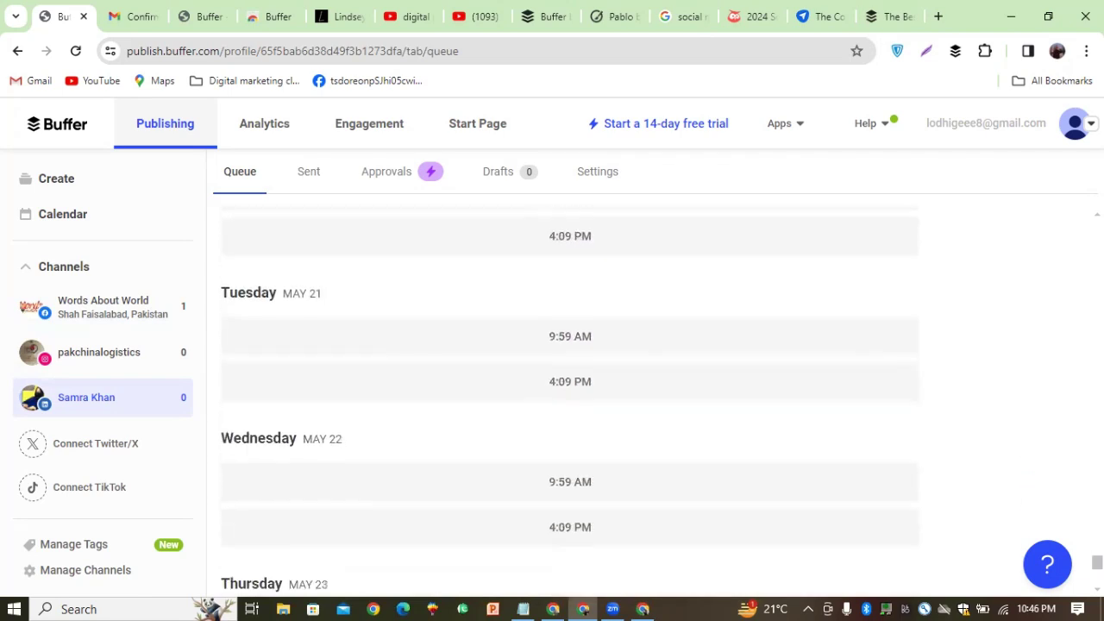
scroll(569, 388, up, 20)
scroll(569, 388, down, 2)
scroll(569, 389, up, 2)
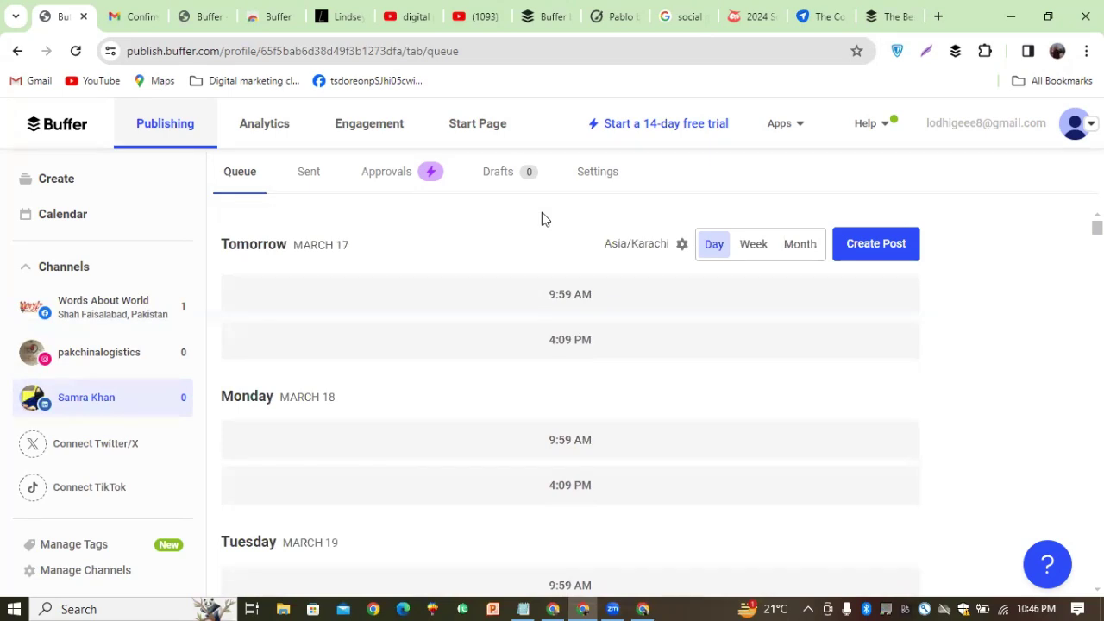
click(681, 245)
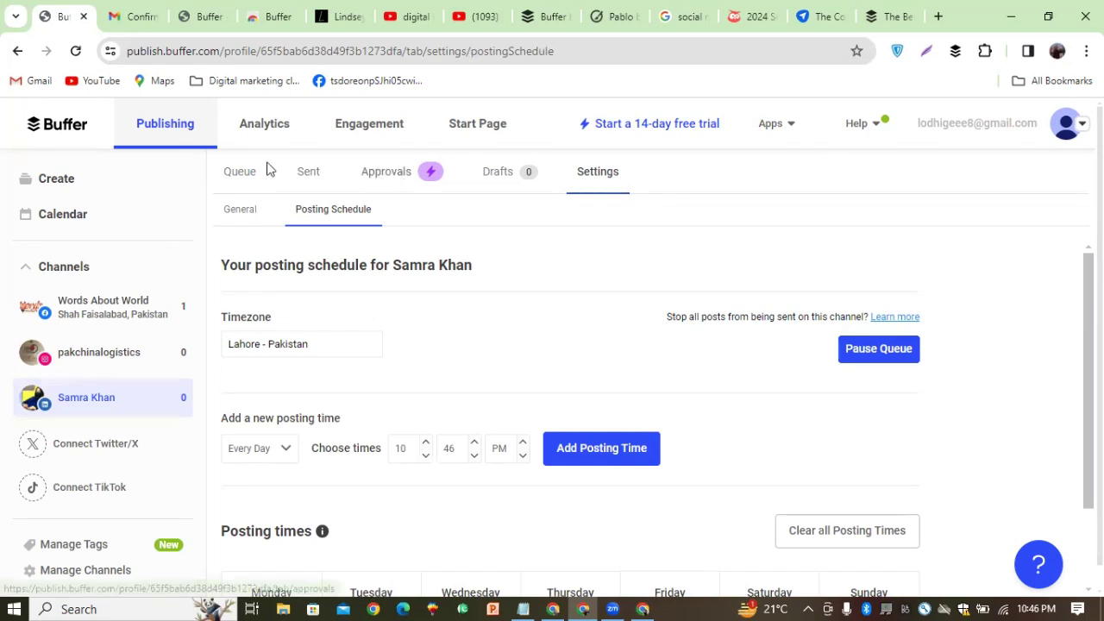
click(239, 172)
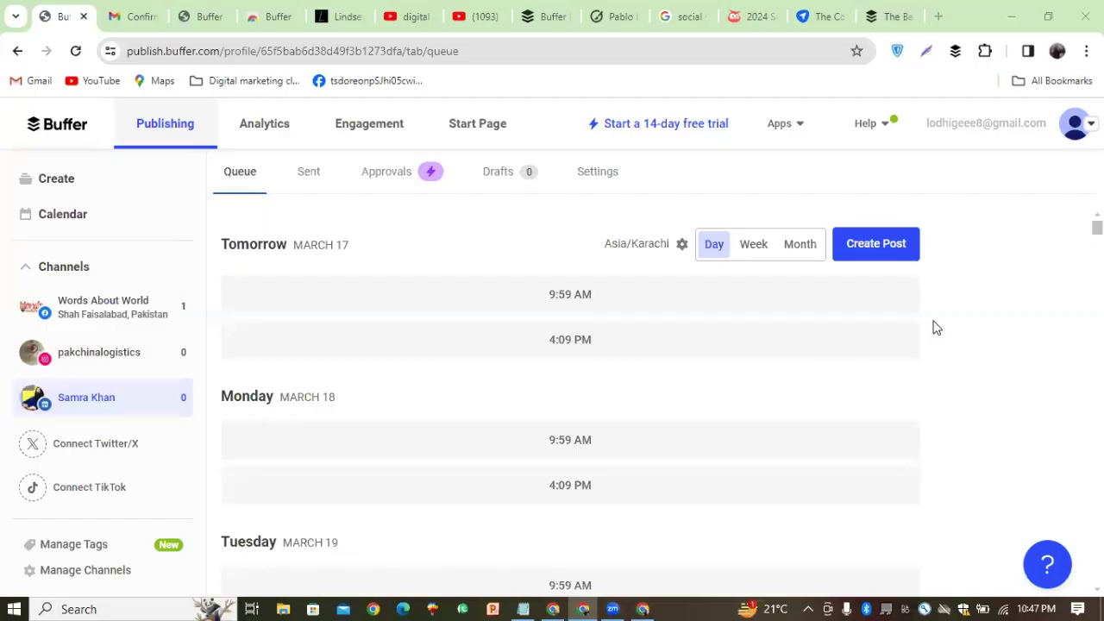
mouse_move(911, 294)
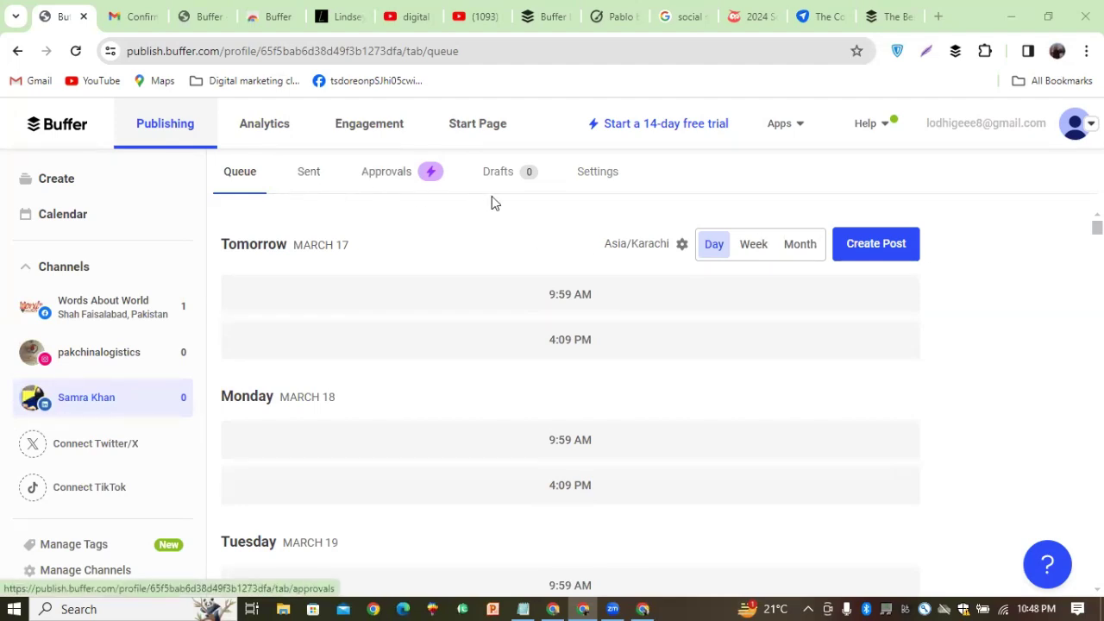
Step: Open the LinkedIn channel's Settings and review the Shuffle, Clean and Empty Queue options
click(598, 171)
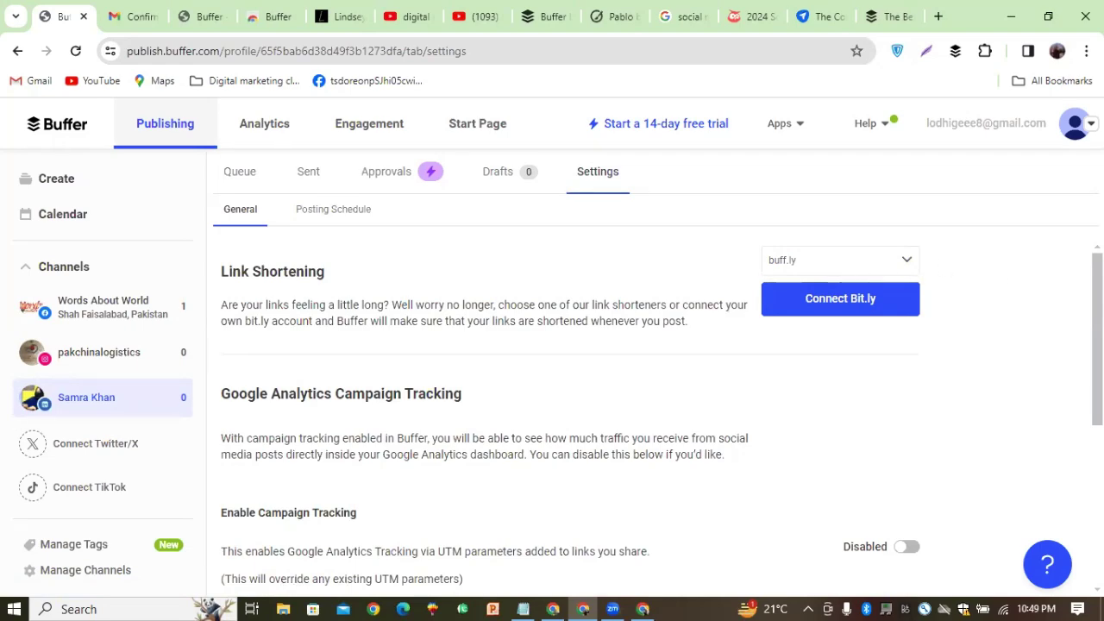
scroll(569, 414, down, 3)
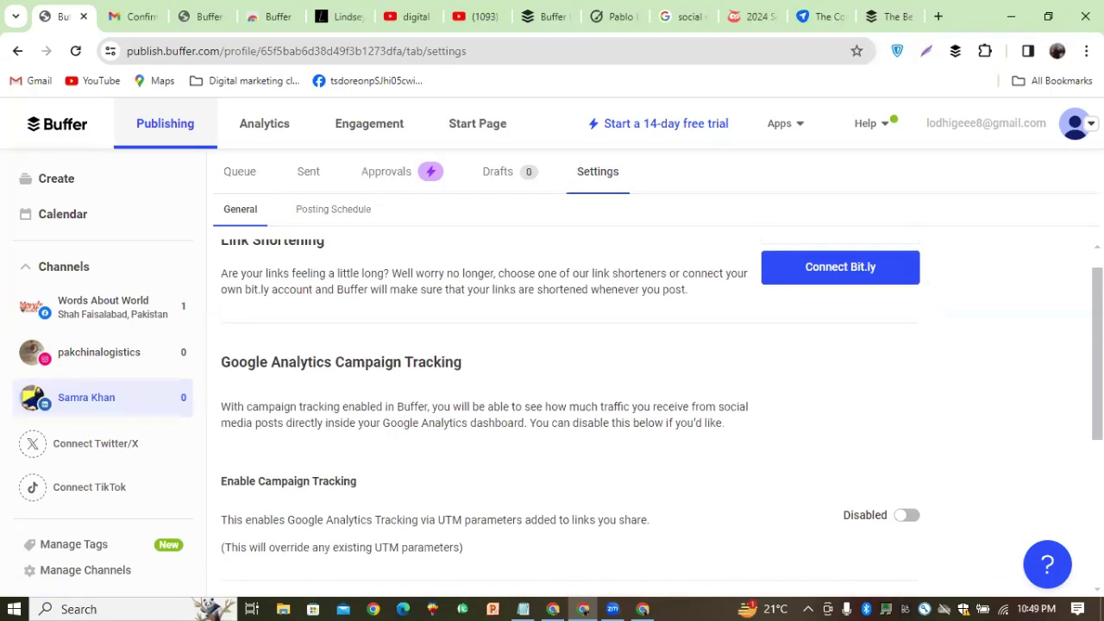
scroll(569, 414, down, 1)
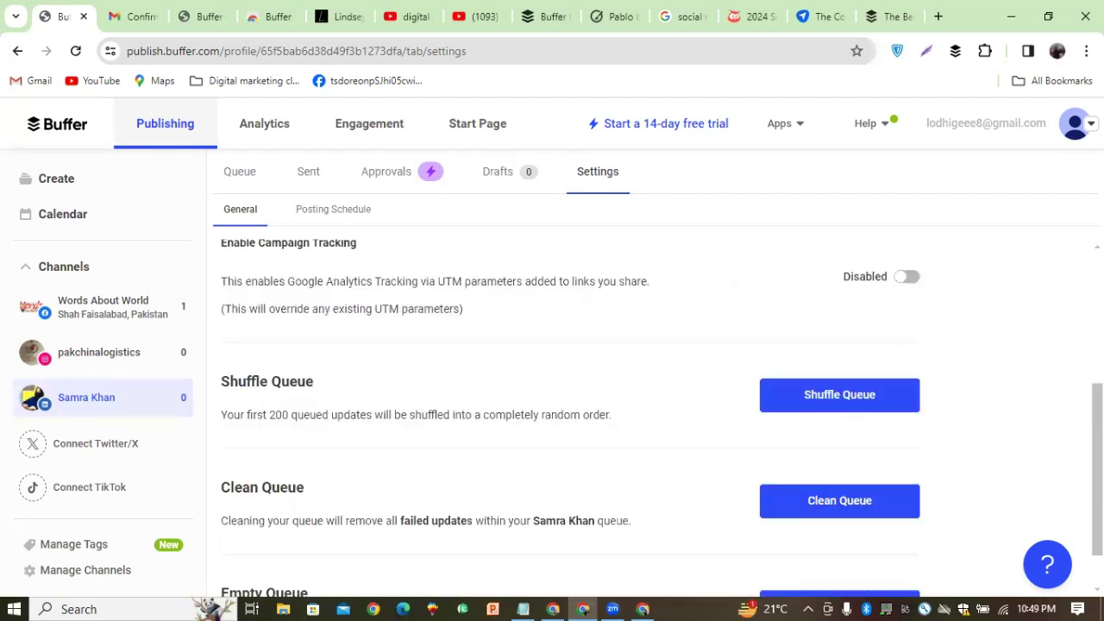
scroll(569, 414, up, 4)
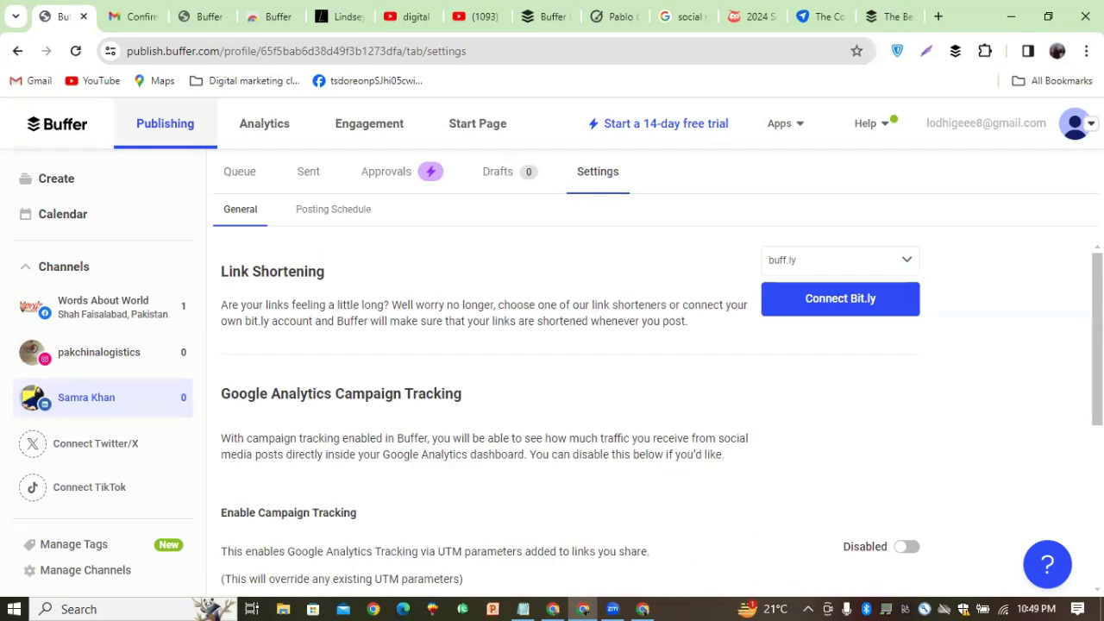
Step: In Posting Schedule settings, search 'Lahore' and pick Lahore - Pakistan as the timezone
click(357, 213)
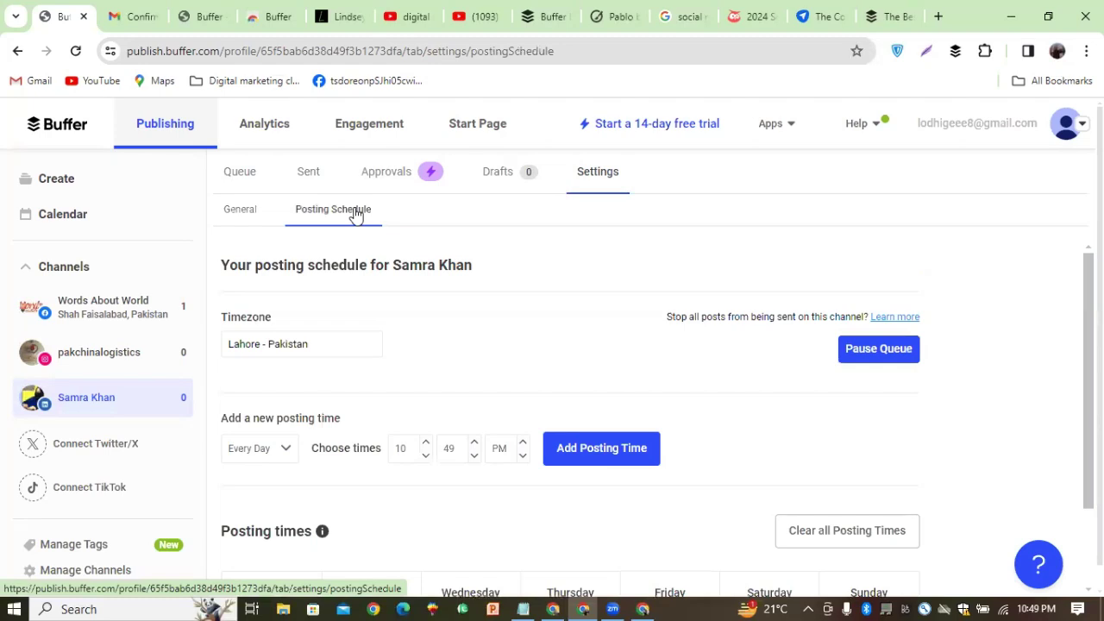
click(316, 344)
text(Lahore)
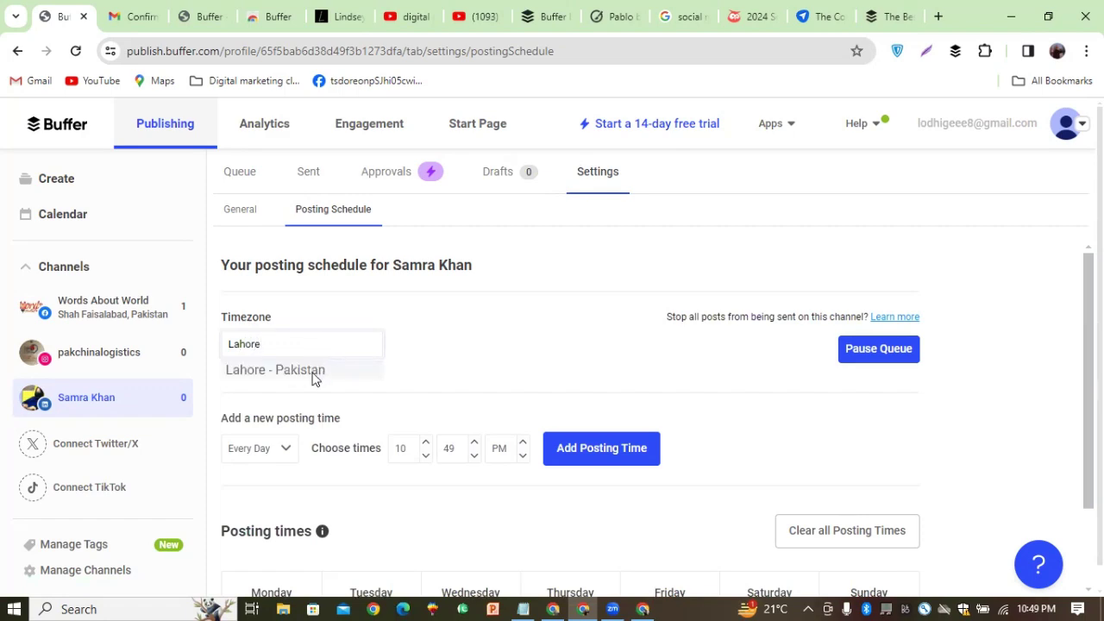
click(293, 370)
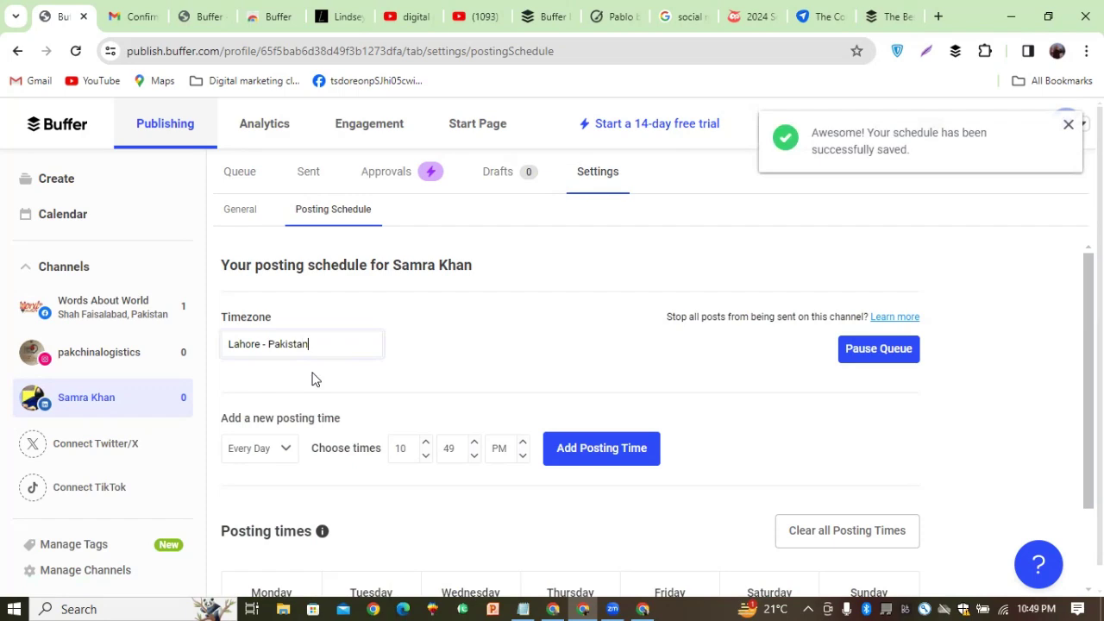
click(314, 378)
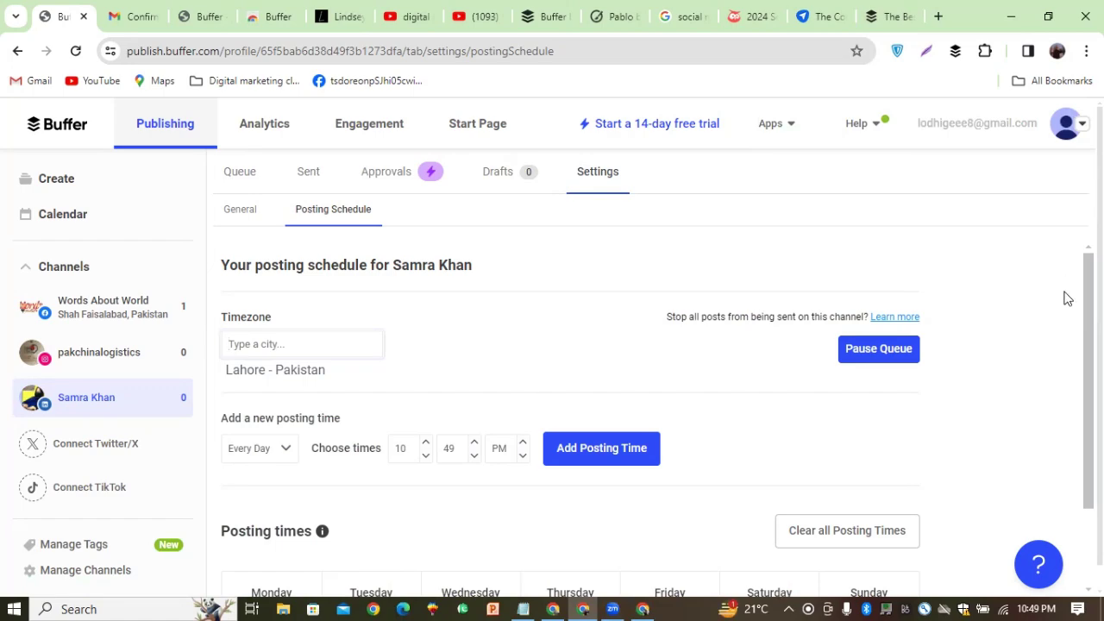
scroll(1051, 262, down, 1)
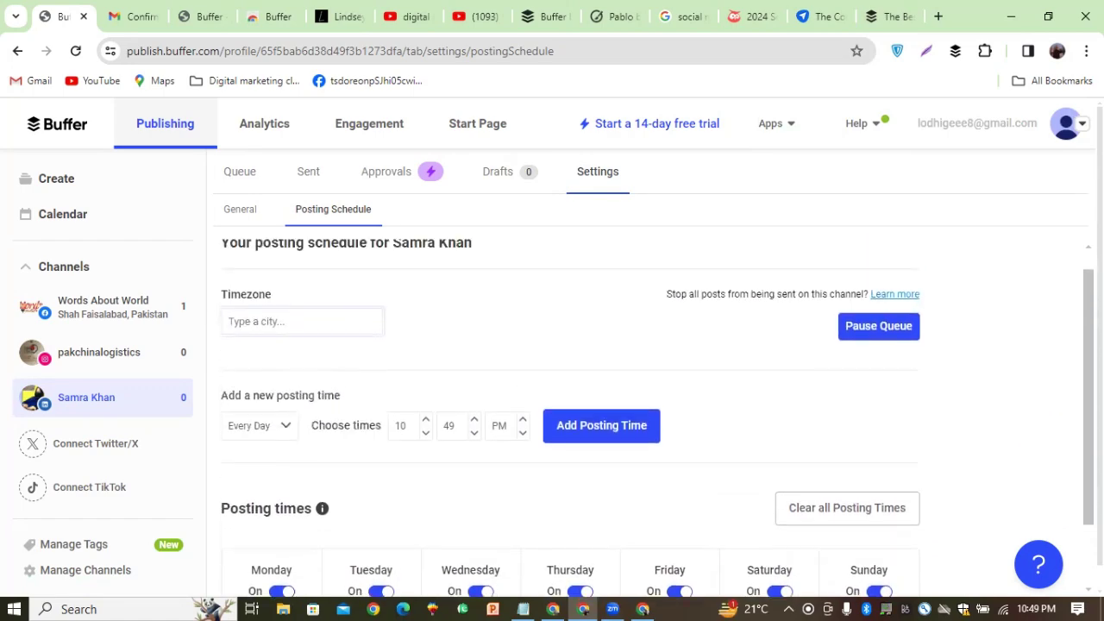
Step: Confirm Lahore - Pakistan and review the daily 9:59 AM and 4:09 PM posting slots
key(Return)
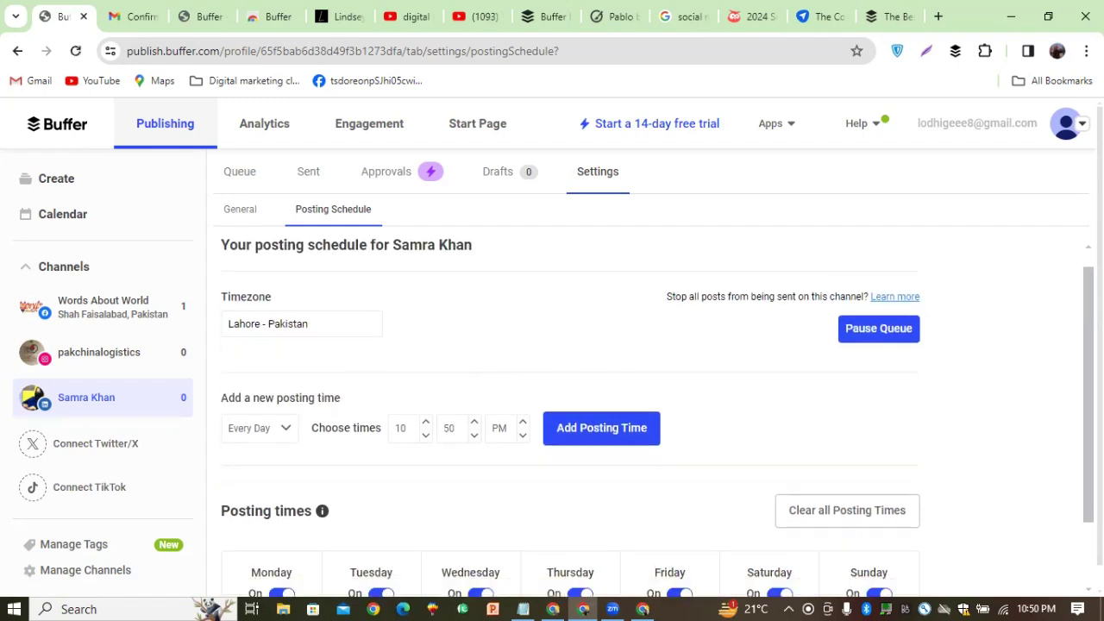
scroll(569, 414, down, 1)
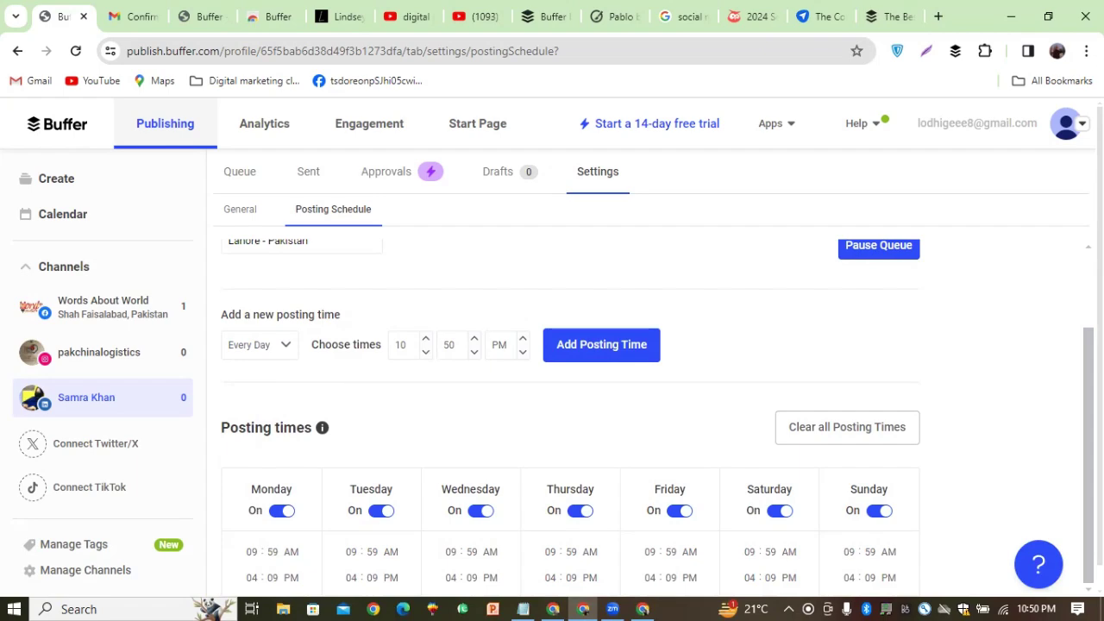
scroll(569, 414, up, 2)
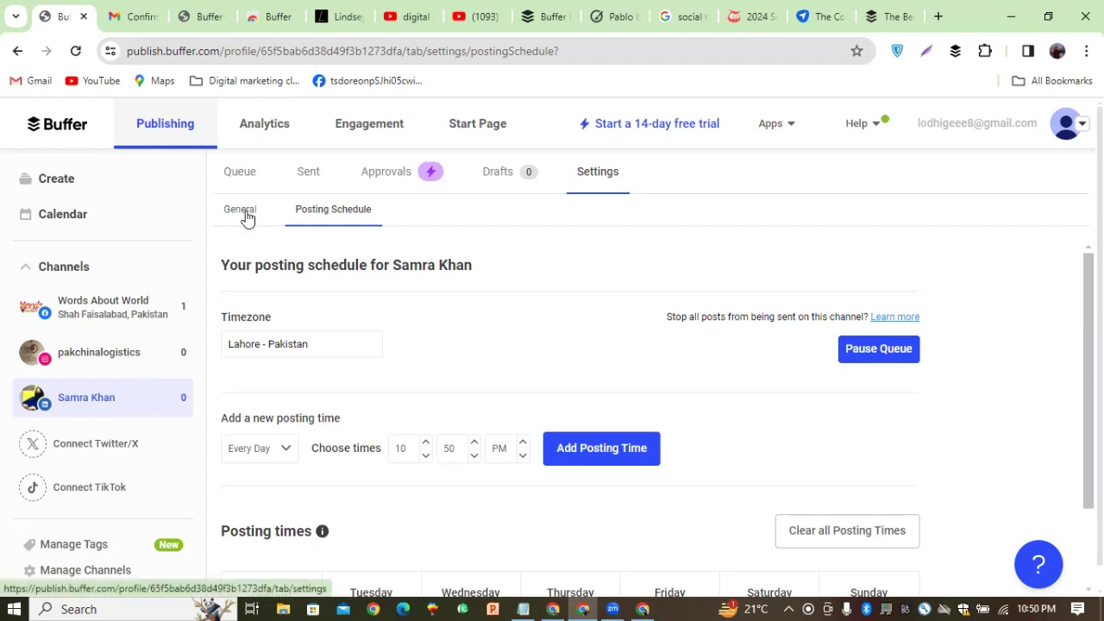
Step: Go to the Samra Khan LinkedIn queue and start a new post in the composer
click(126, 403)
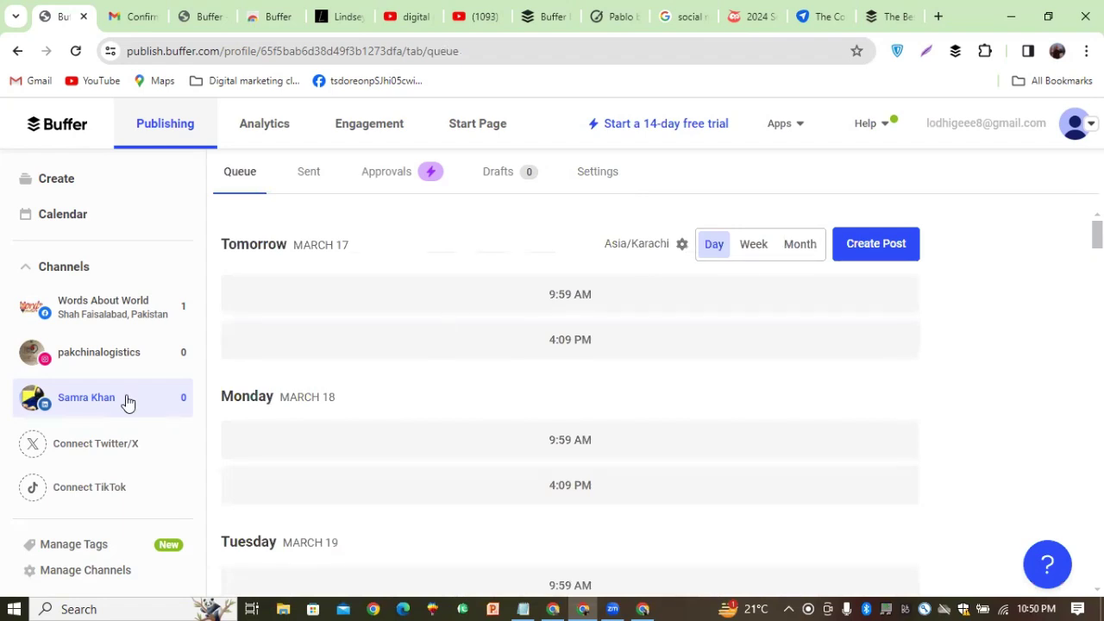
click(884, 246)
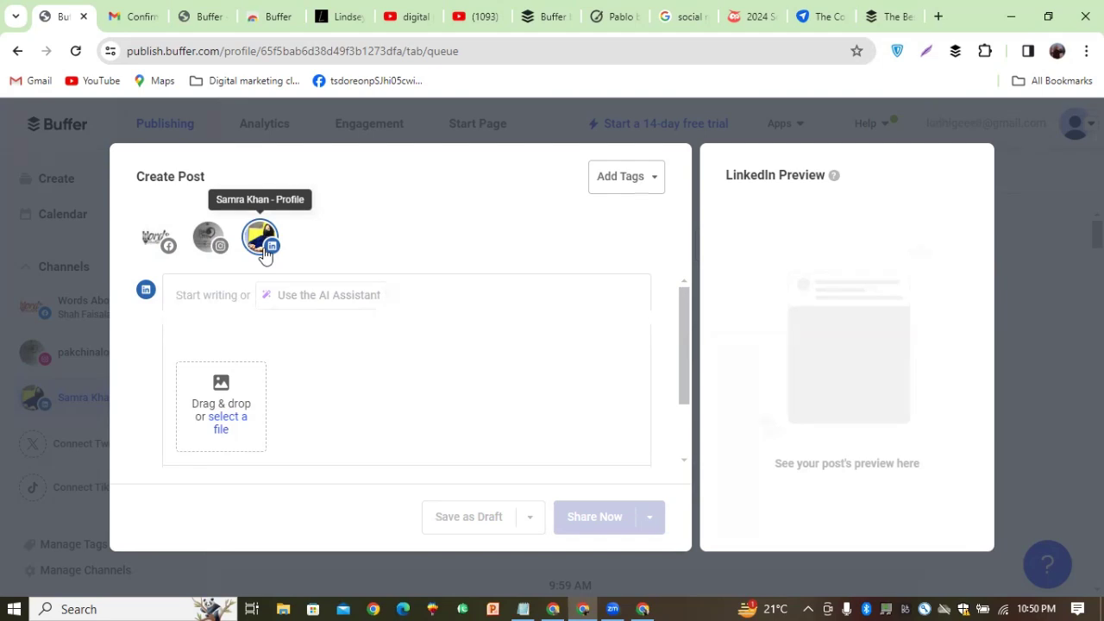
Step: Upload WhatsApp Image 2024-03-16 at 20.48.18 from the Desktop to the LinkedIn post
click(223, 425)
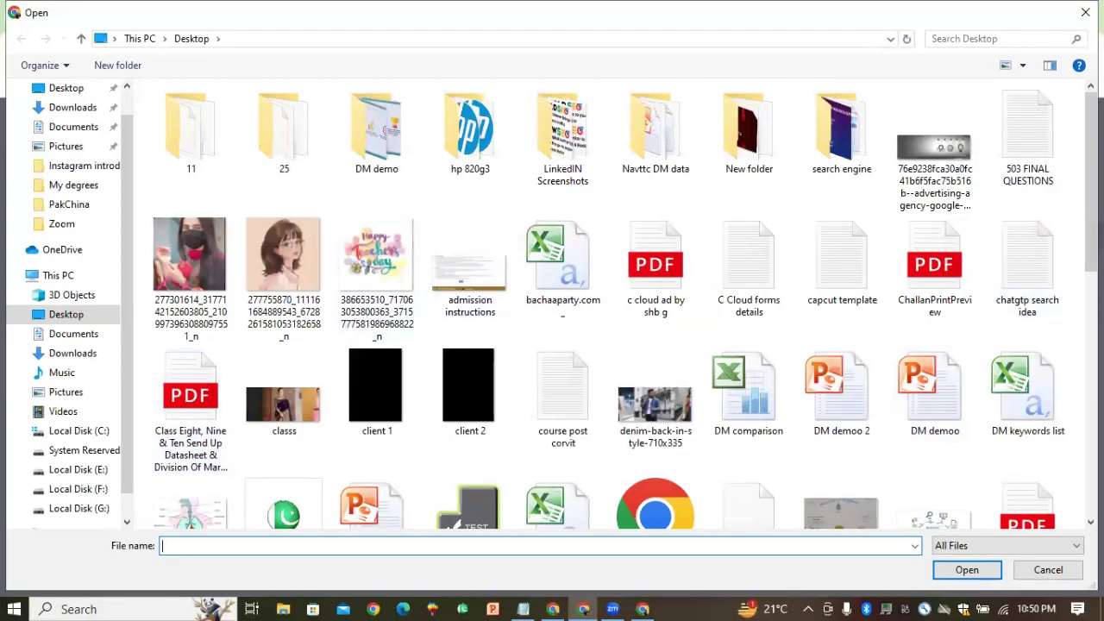
scroll(1066, 278, down, 2)
scroll(949, 259, down, 5)
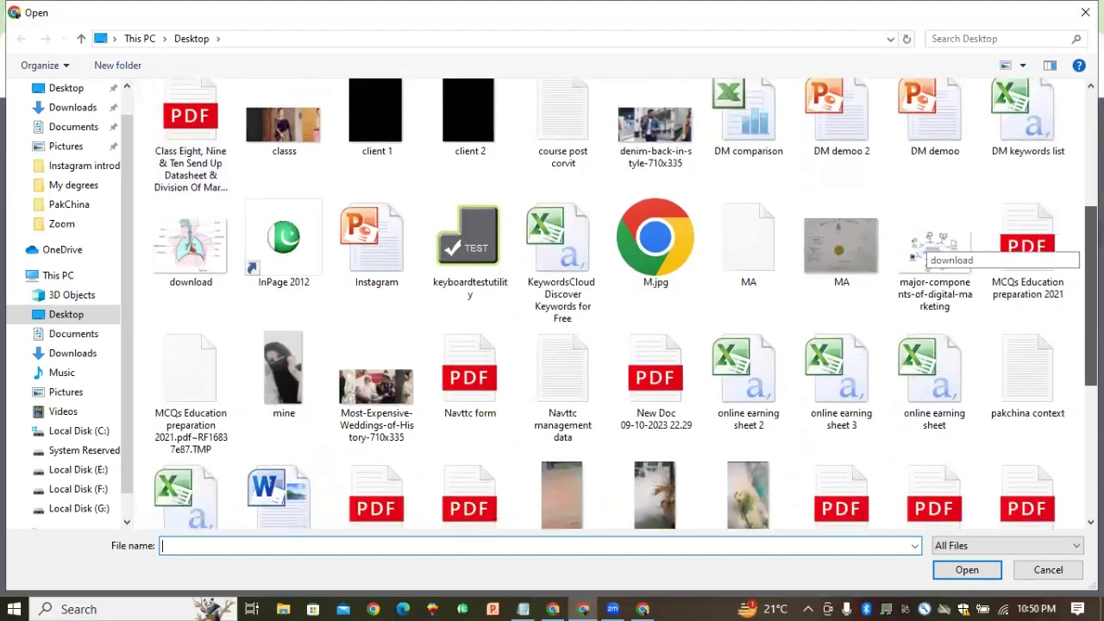
click(552, 390)
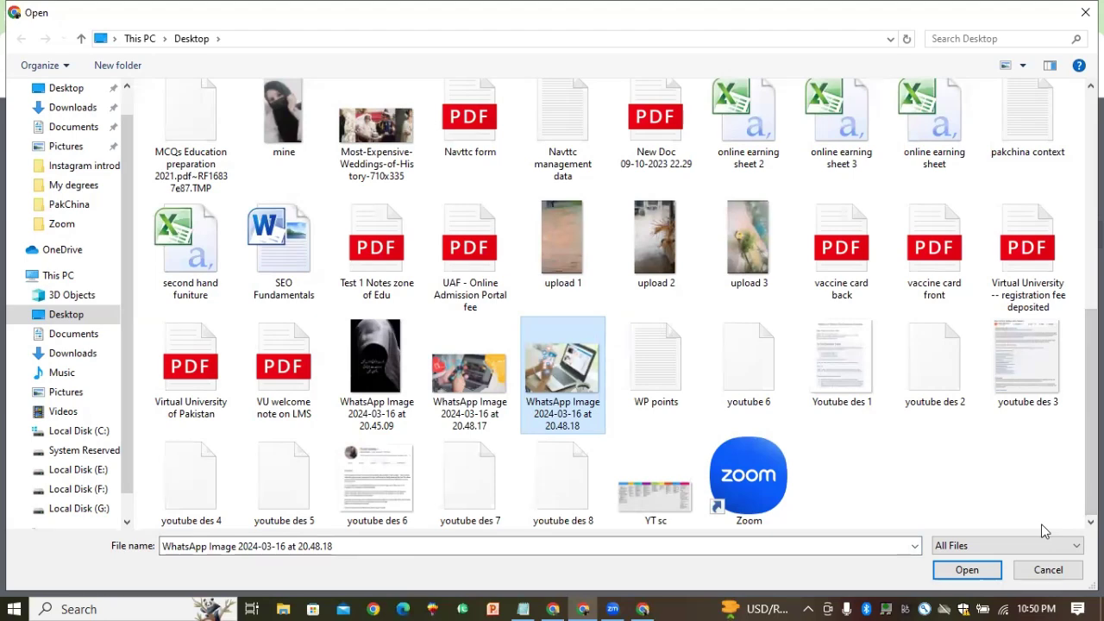
click(949, 575)
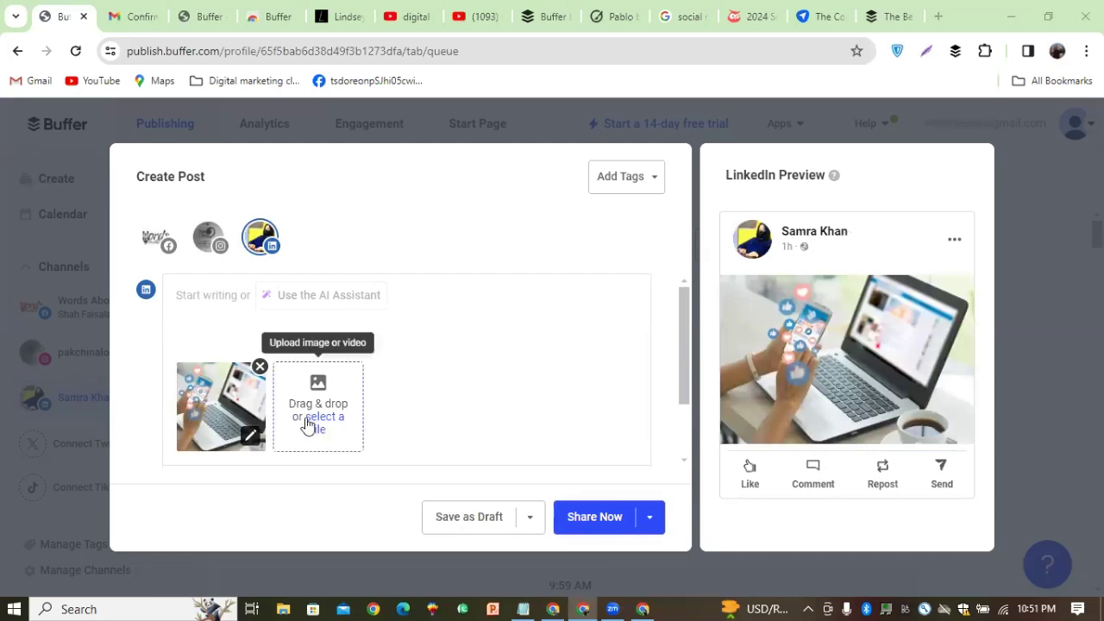
click(215, 295)
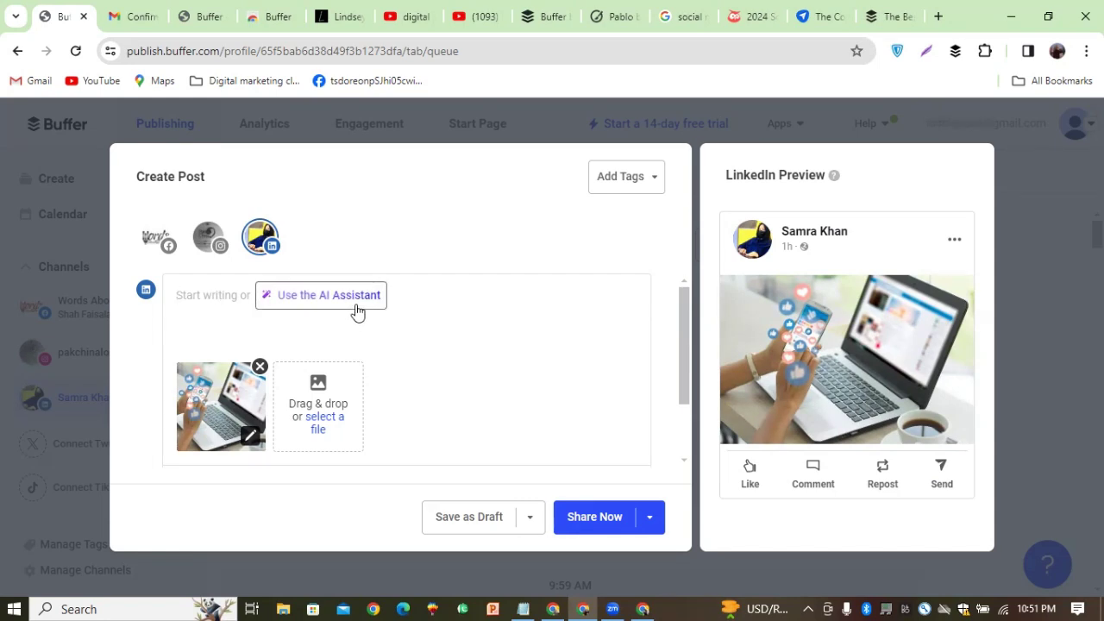
click(355, 307)
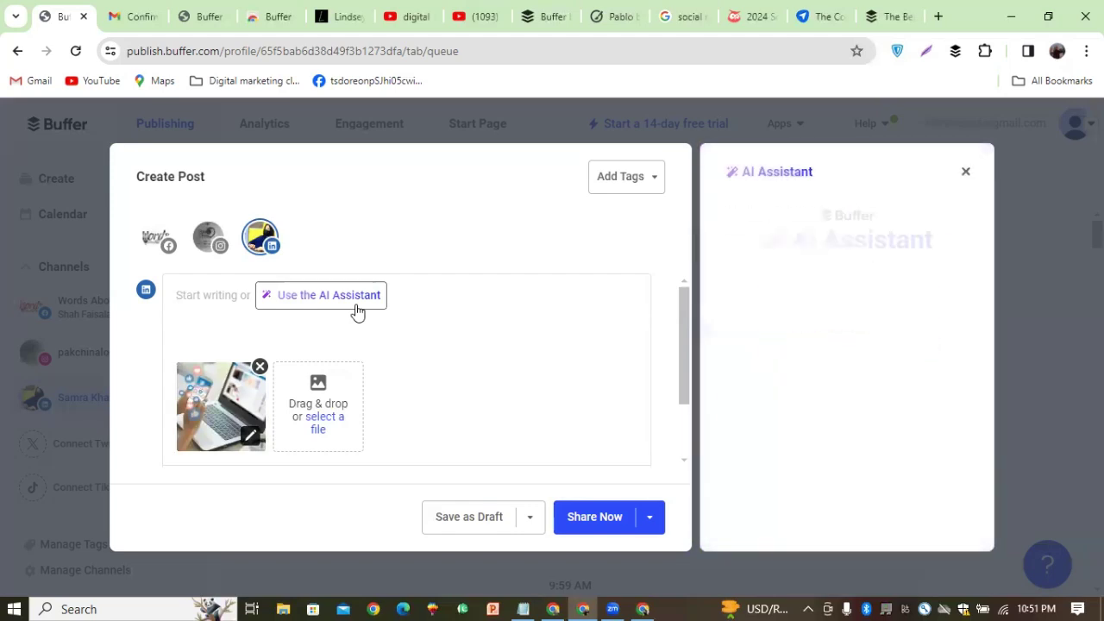
click(966, 173)
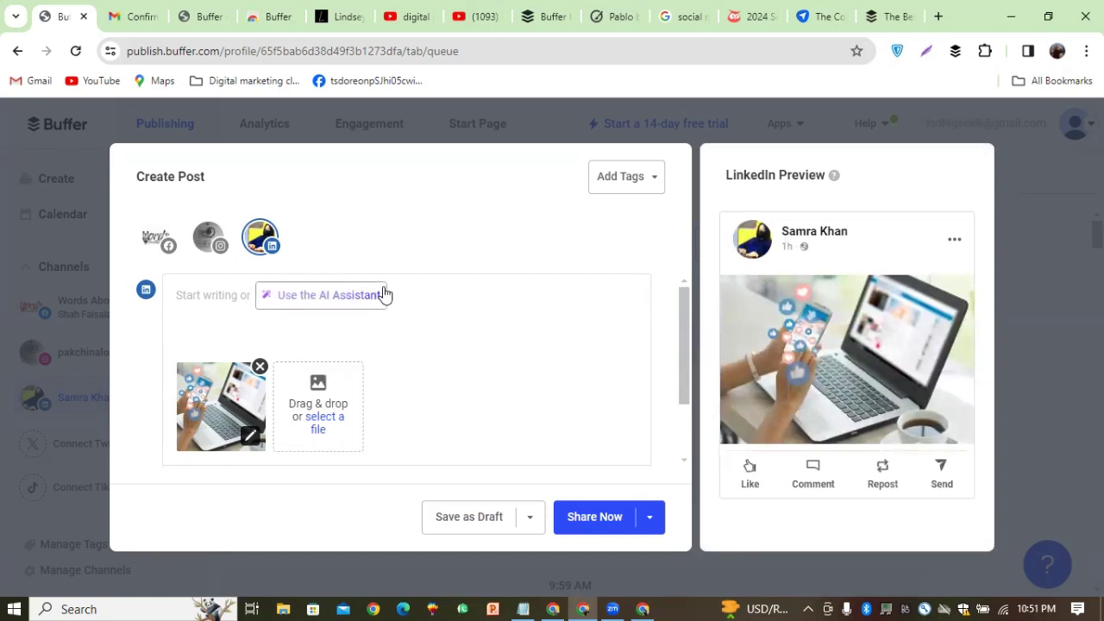
click(656, 177)
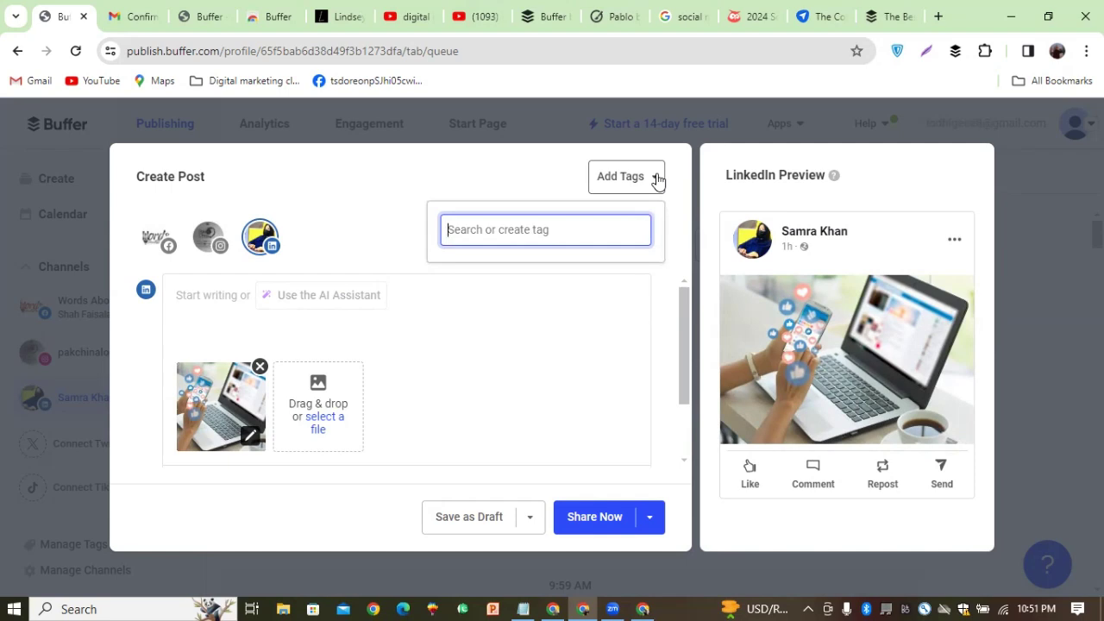
click(444, 178)
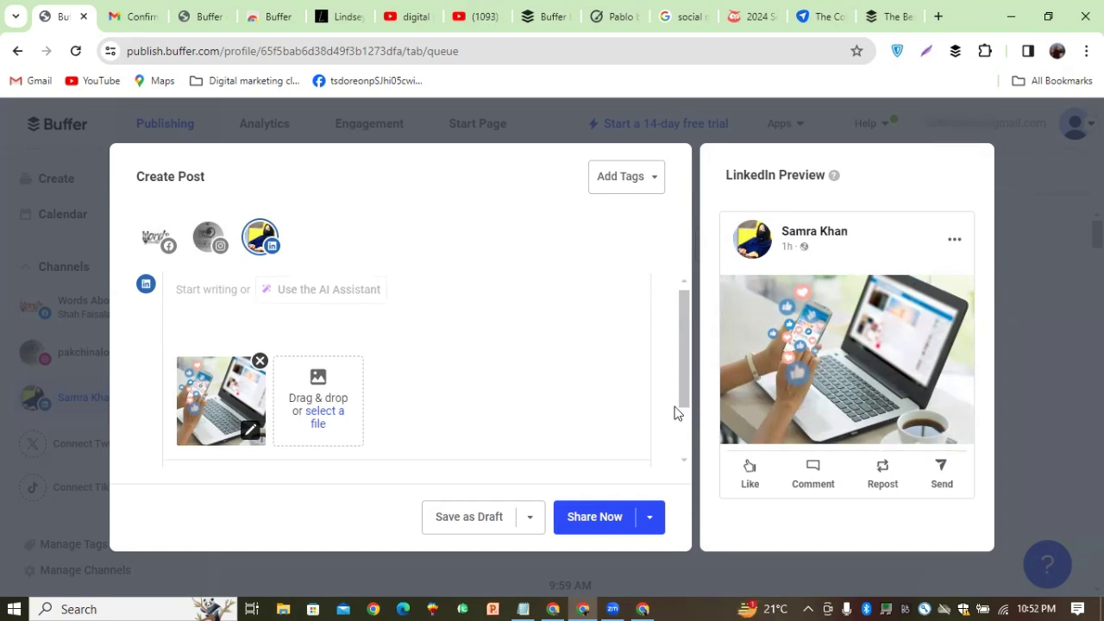
drag(684, 383, 675, 463)
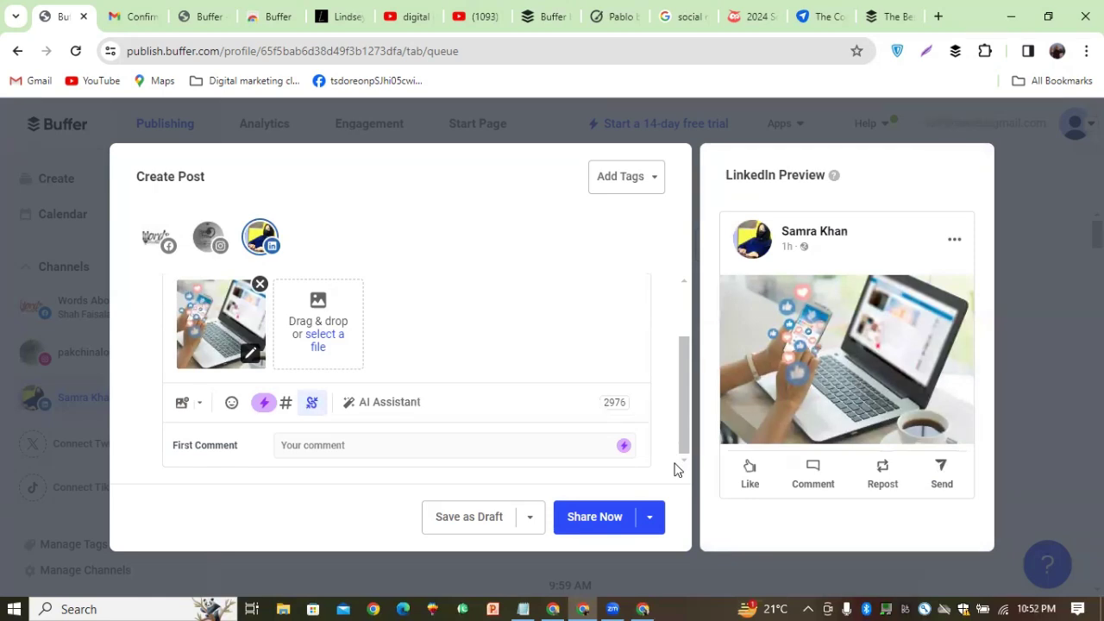
Step: Browse the media integration sources, then remove the attached laptop image from the post
click(203, 406)
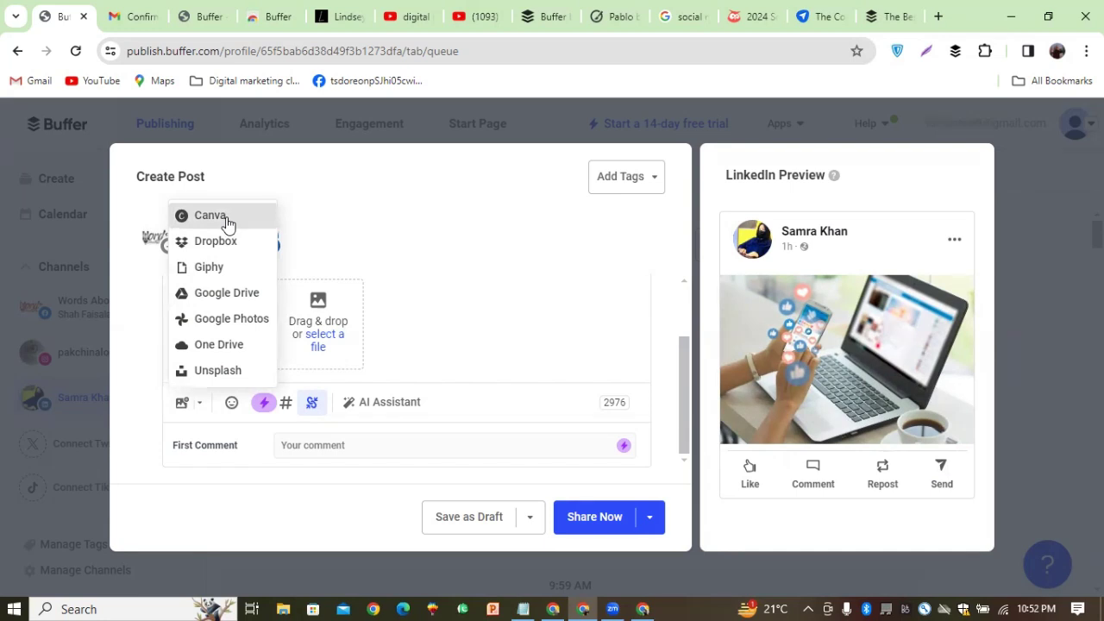
click(380, 252)
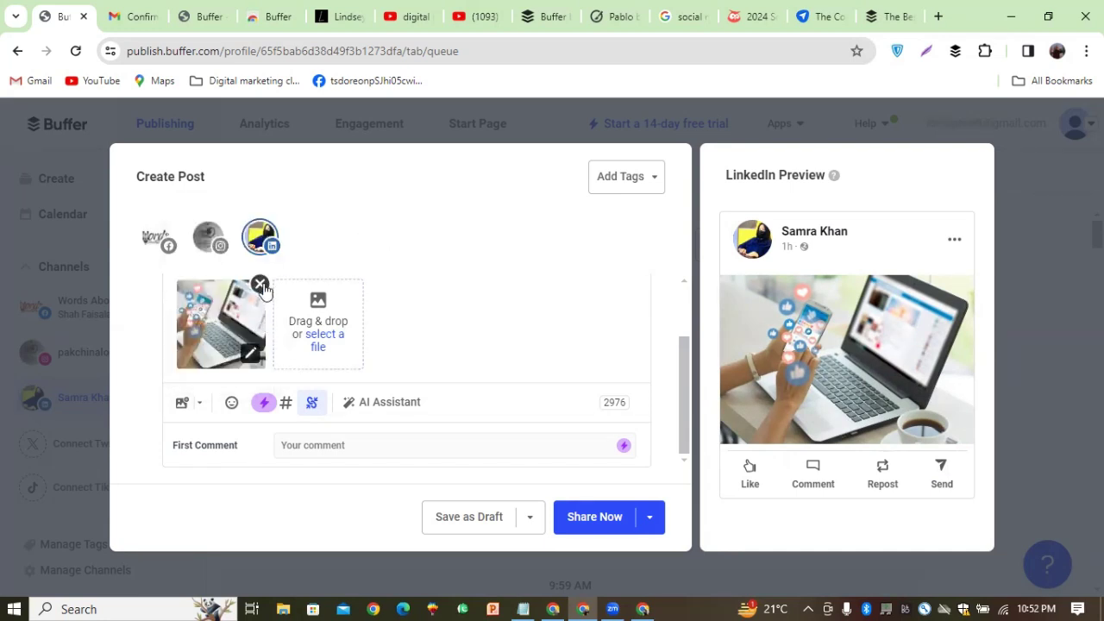
click(259, 285)
drag(681, 369, 673, 436)
mouse_move(684, 399)
mouse_down()
mouse_move(684, 354)
mouse_move(680, 410)
mouse_up()
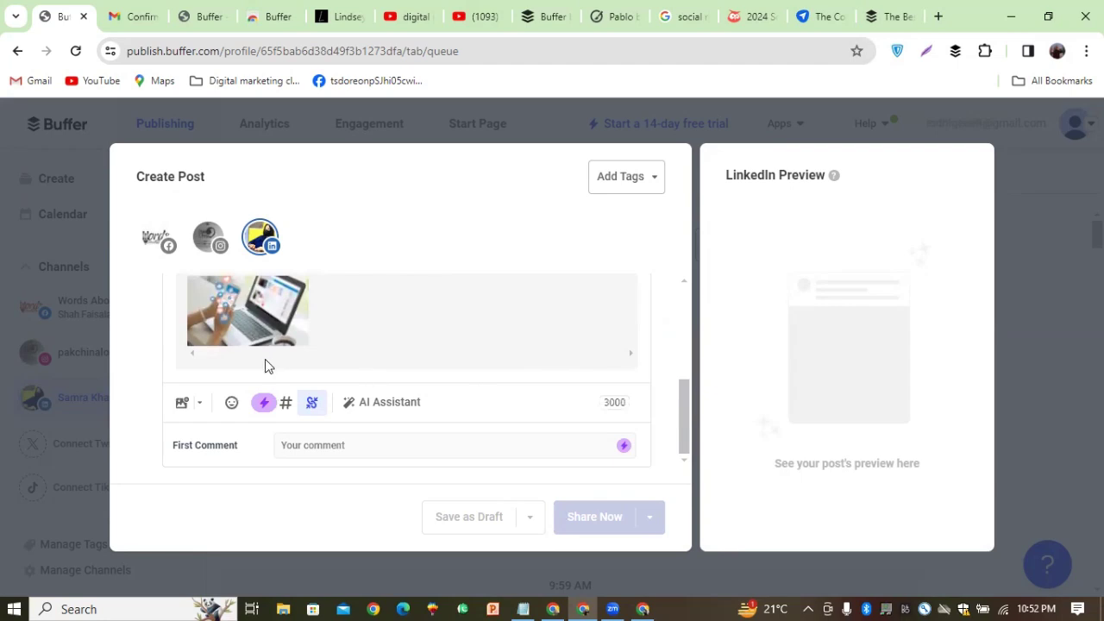
Step: Look through the media integration sources and the emoji picker without adding anything
click(200, 403)
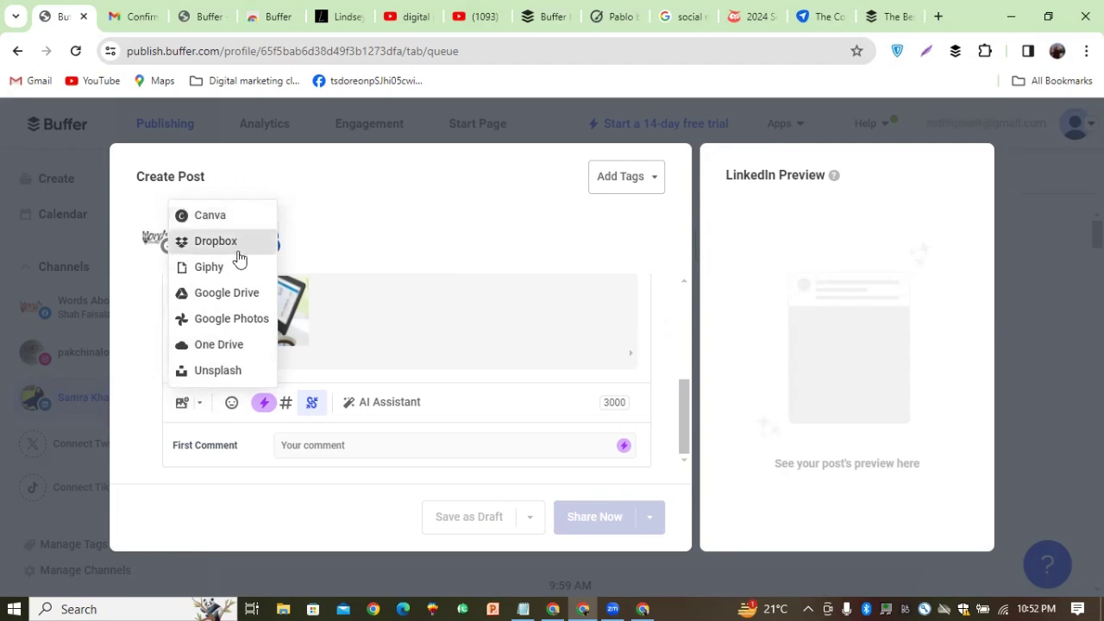
click(134, 369)
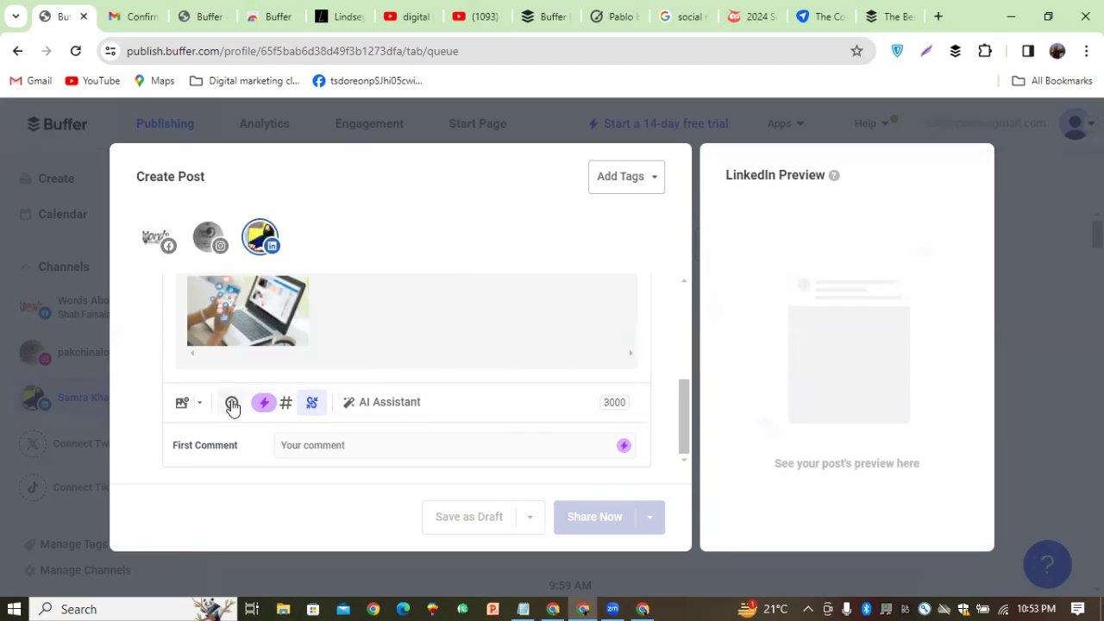
click(232, 406)
click(454, 242)
Step: Scroll the post editor up to bring the Suggested media panel into view
triple_click(687, 402)
drag(689, 401, 684, 357)
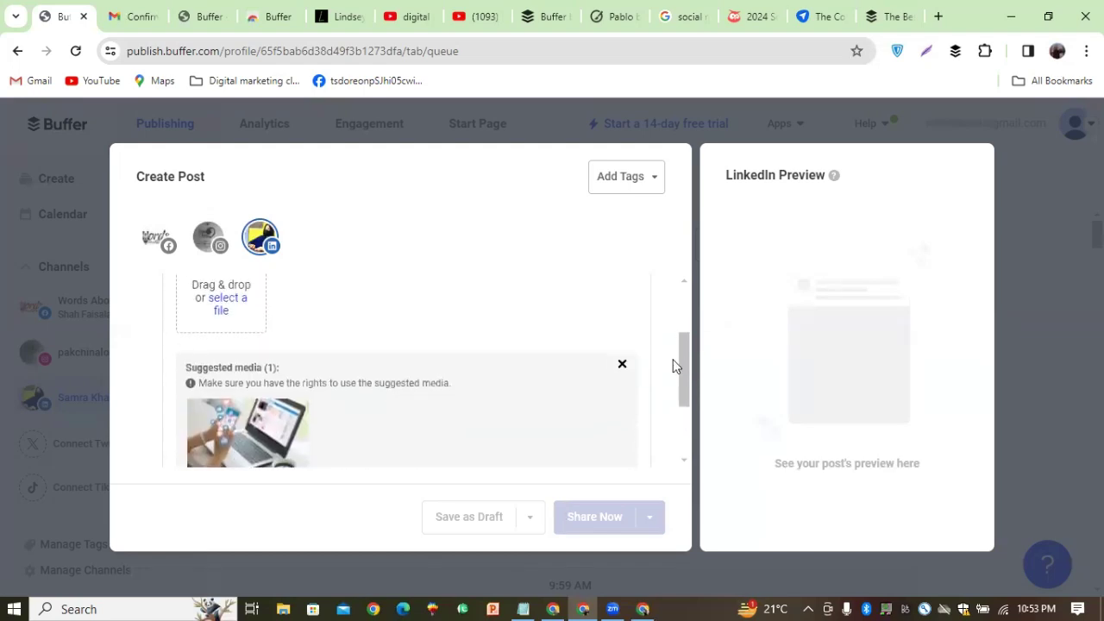
Step: Dismiss the suggested media and open the 20.48.18 WhatsApp image from the Desktop
click(621, 366)
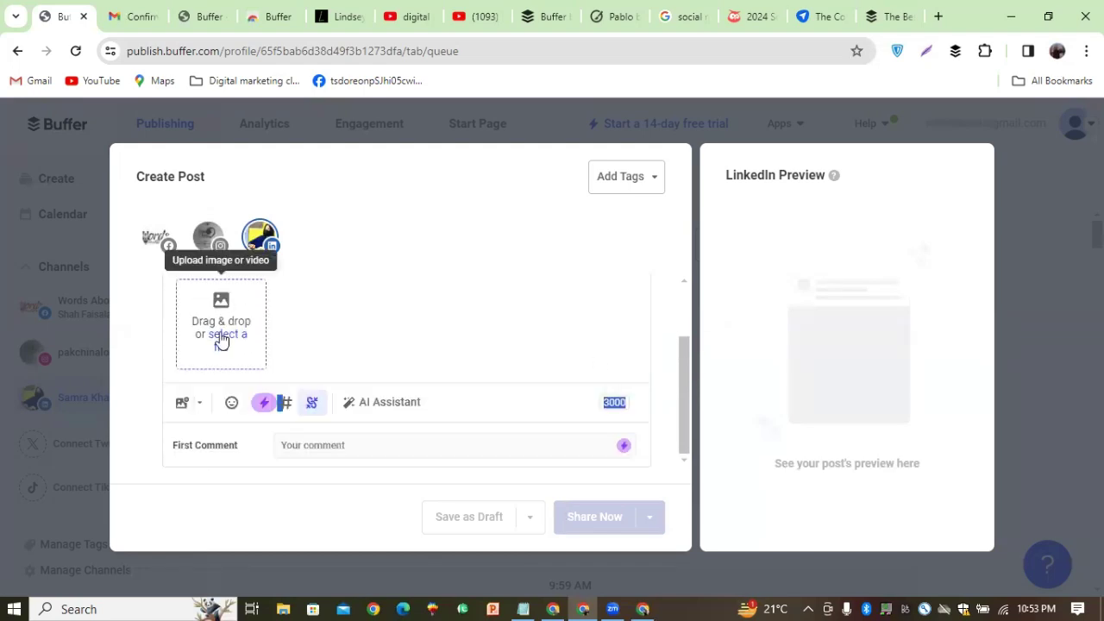
click(221, 339)
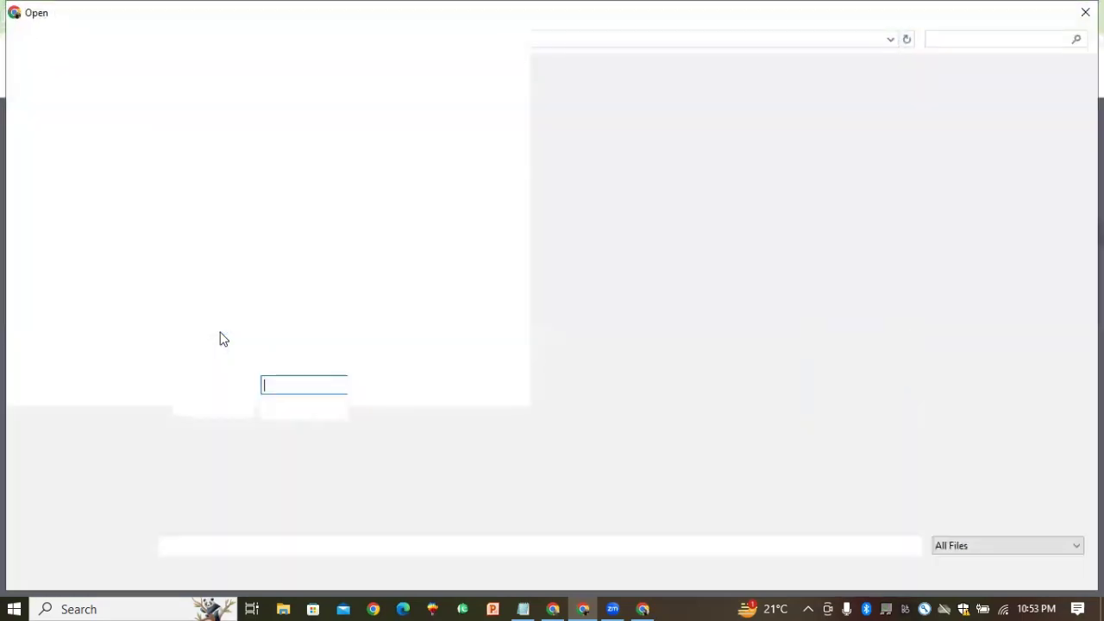
scroll(604, 302, down, 1)
scroll(633, 421, up, 1)
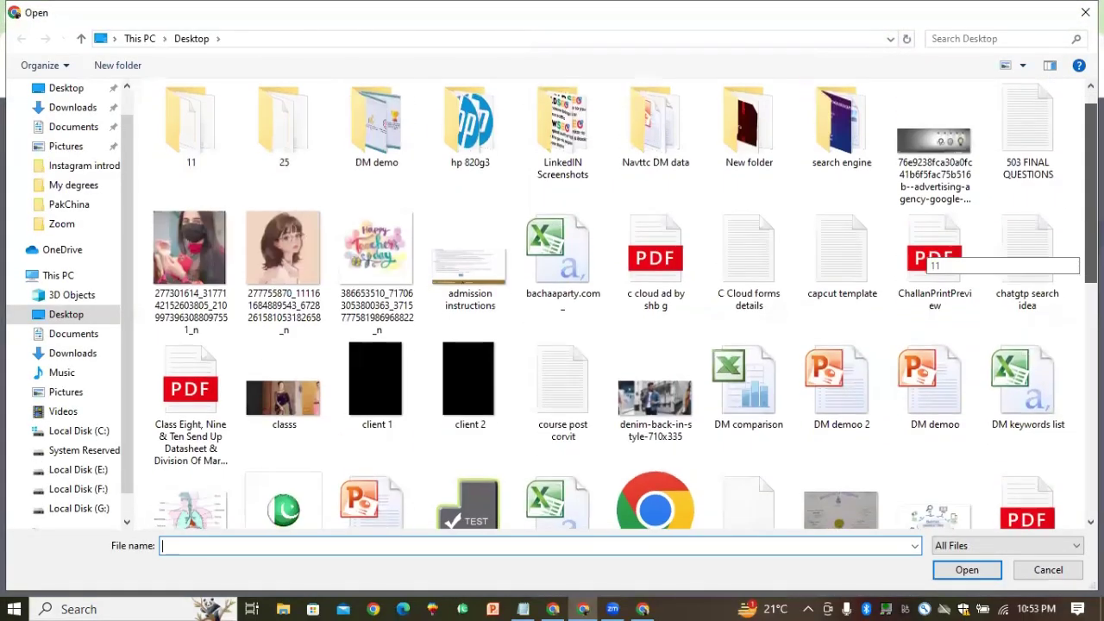
scroll(632, 421, down, 4)
click(562, 397)
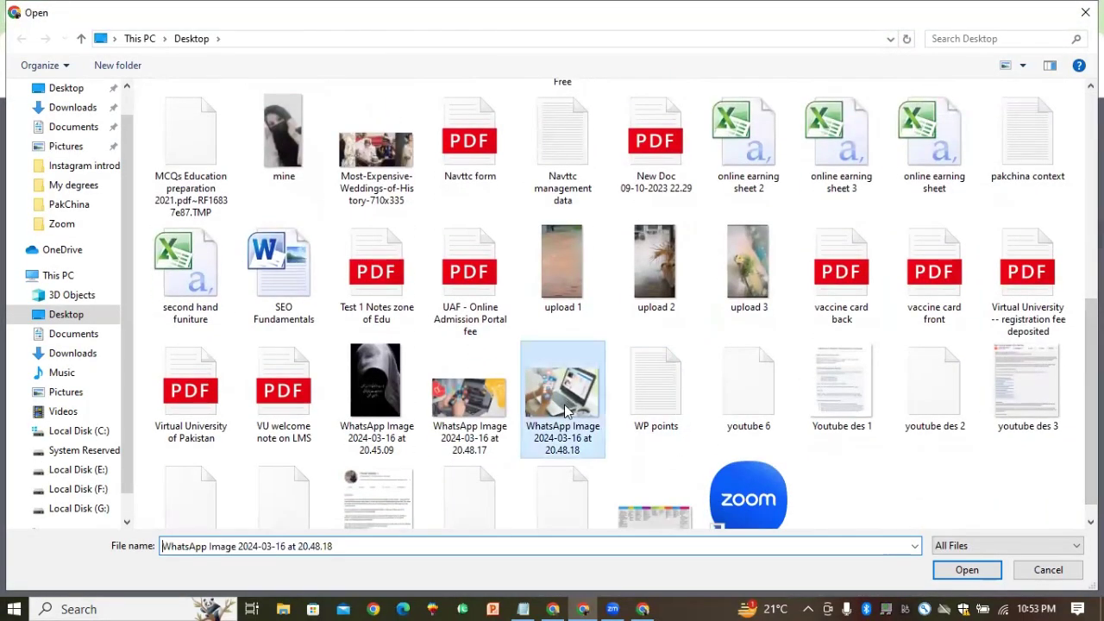
click(964, 575)
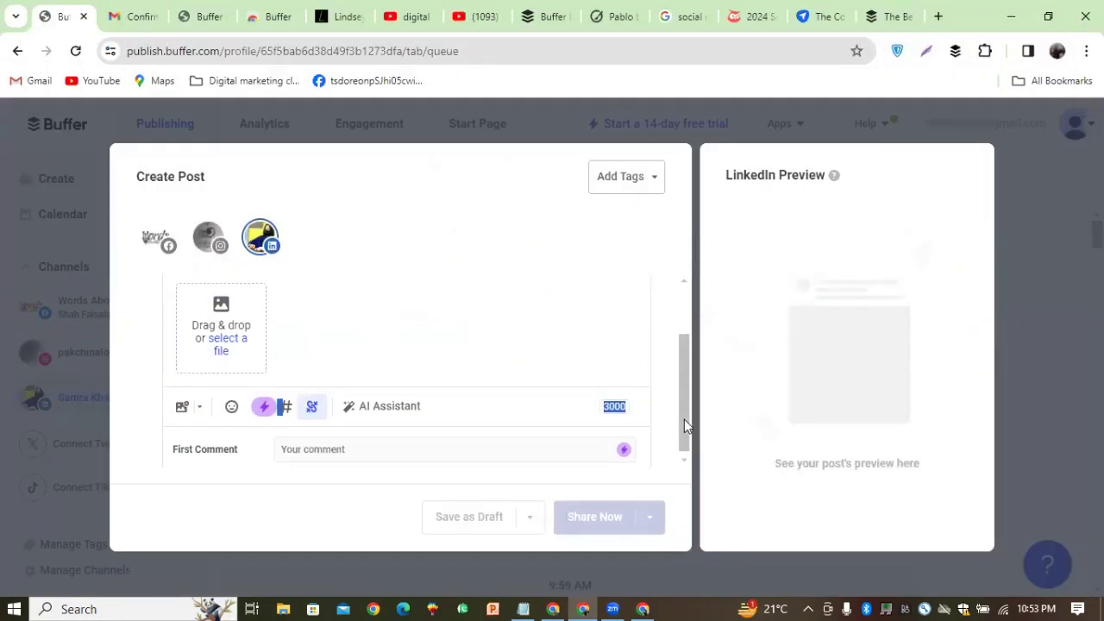
drag(681, 425, 681, 361)
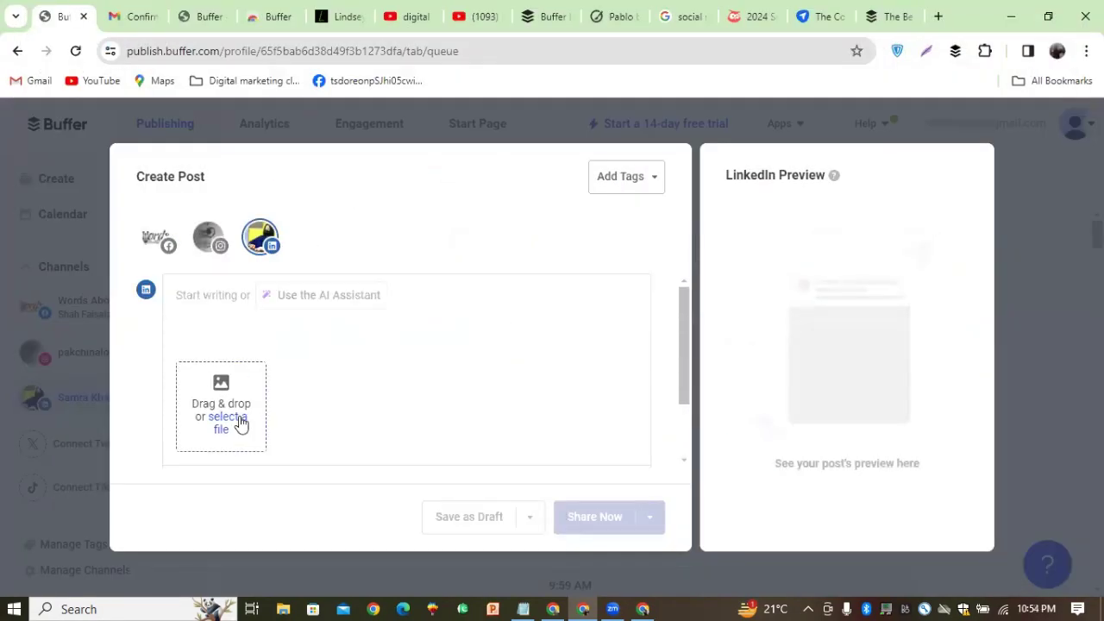
mouse_move(684, 351)
mouse_down()
mouse_move(683, 377)
mouse_move(685, 348)
mouse_up()
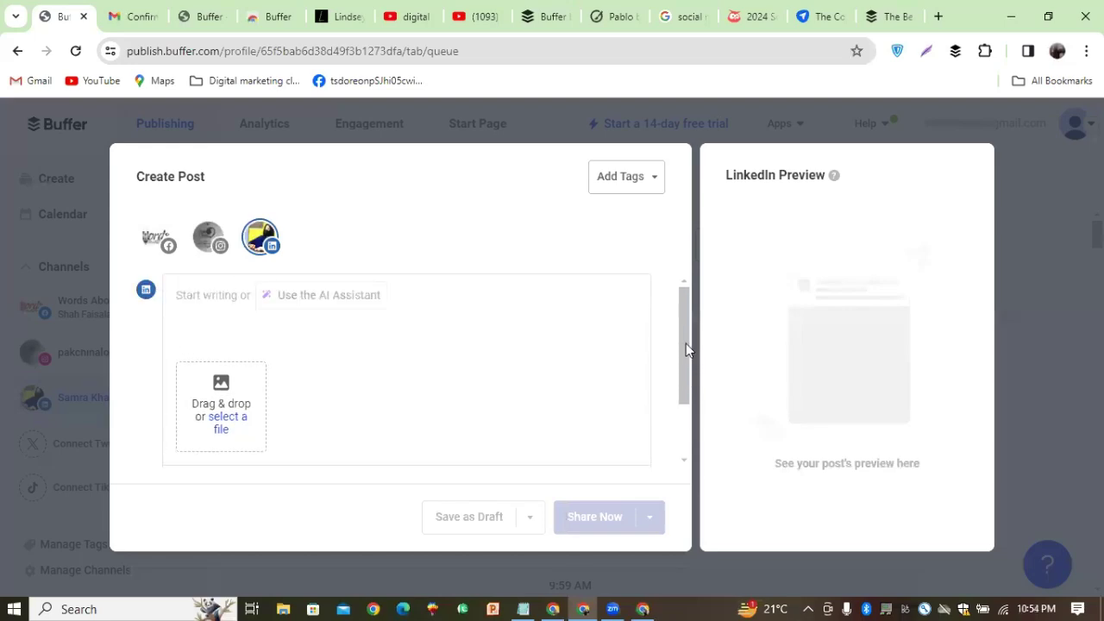
Step: Select the 20.48.18 WhatsApp image once more in the Desktop file picker
click(219, 428)
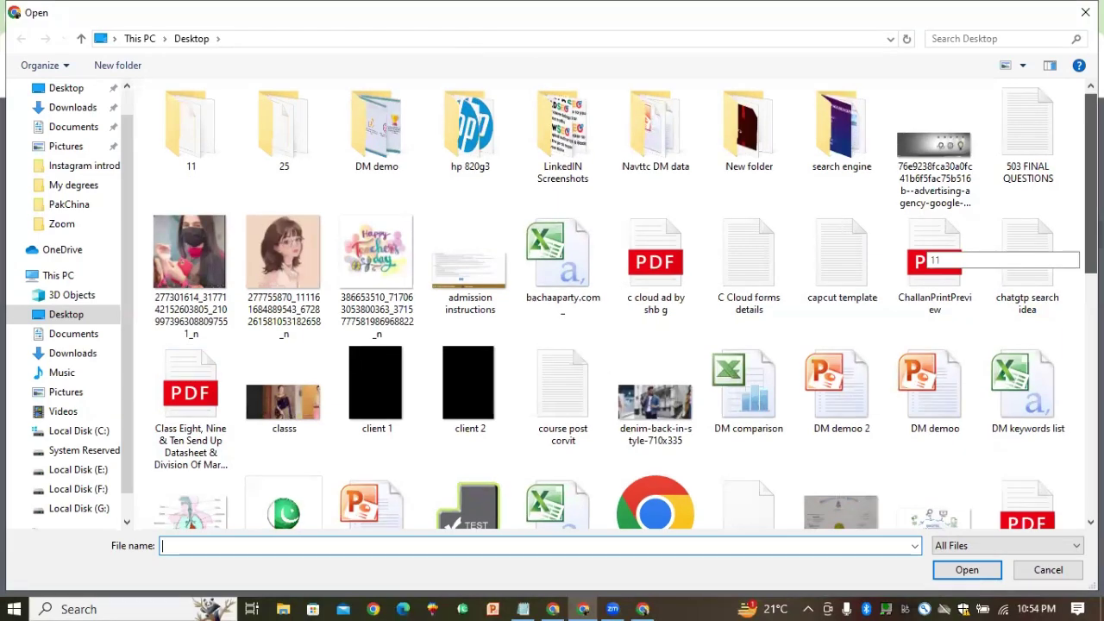
scroll(1053, 435, down, 5)
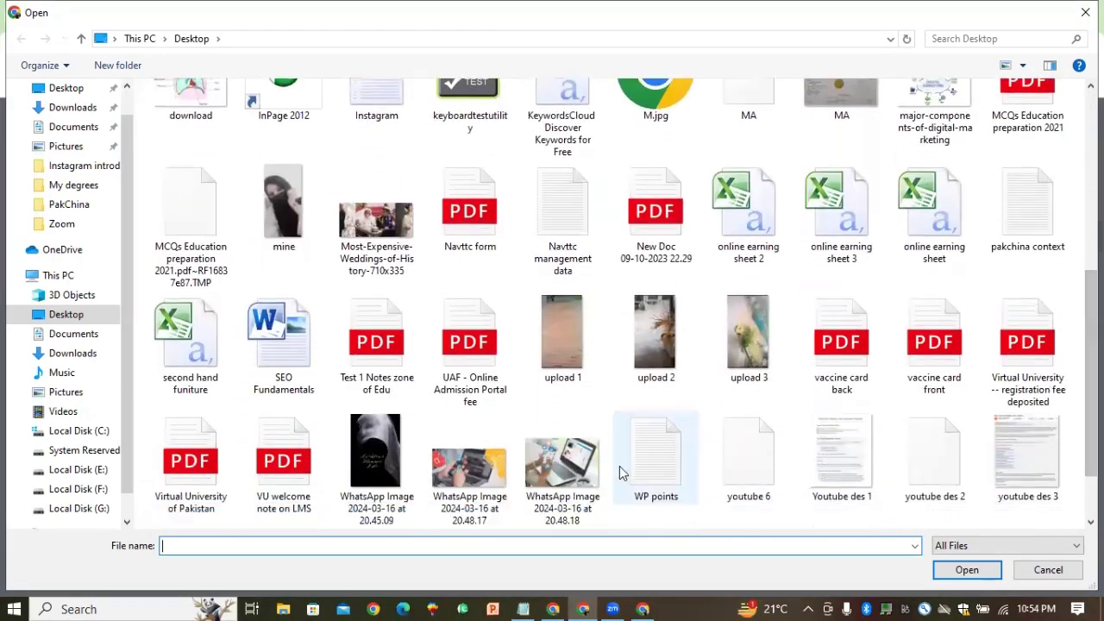
click(563, 470)
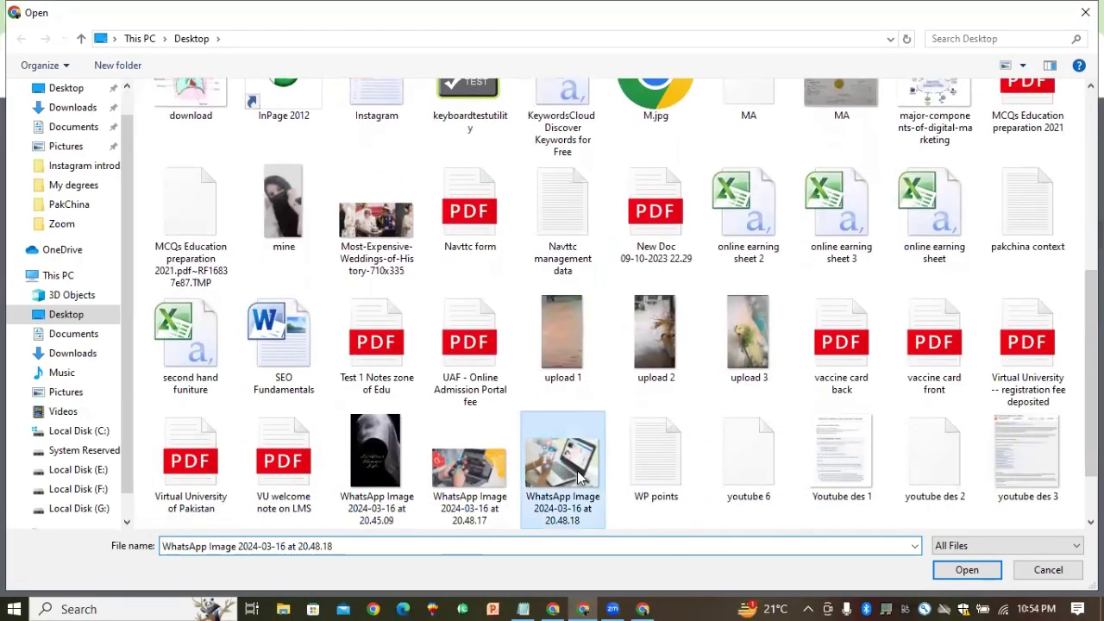
click(960, 575)
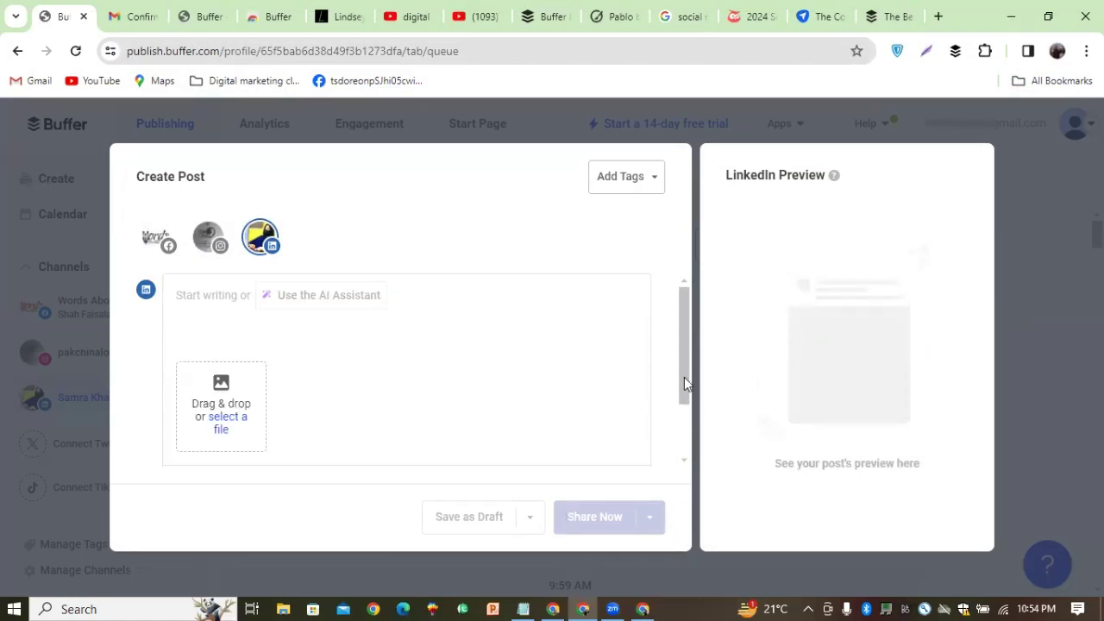
drag(684, 377, 682, 414)
click(531, 338)
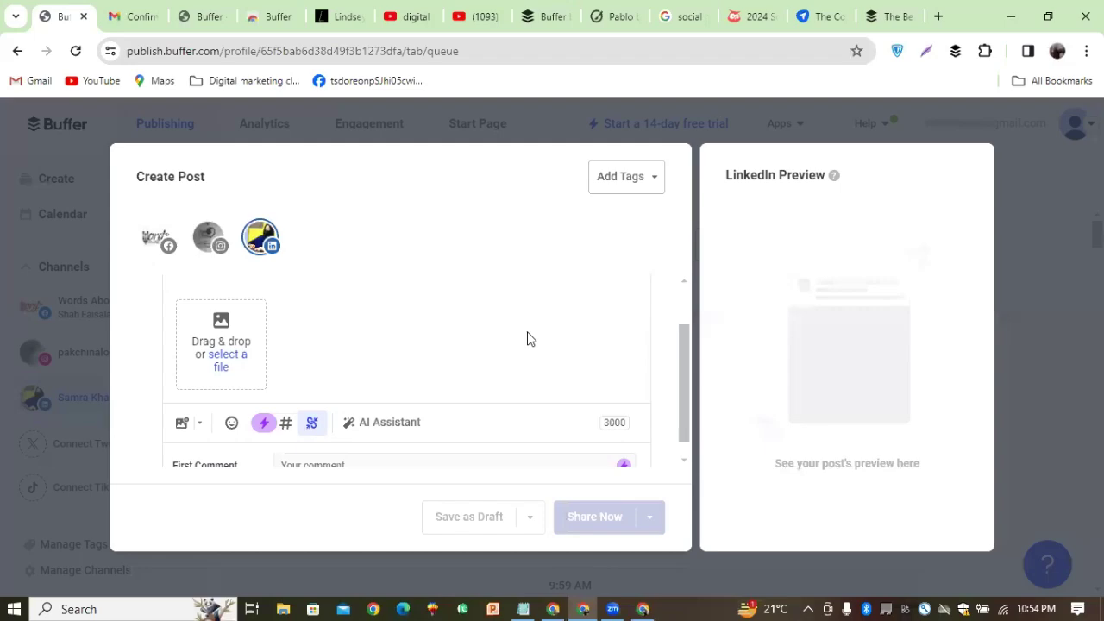
drag(688, 363, 688, 349)
Step: Upload WhatsApp Image 2024-03-16 at 20.48.17 from the Desktop instead
click(228, 382)
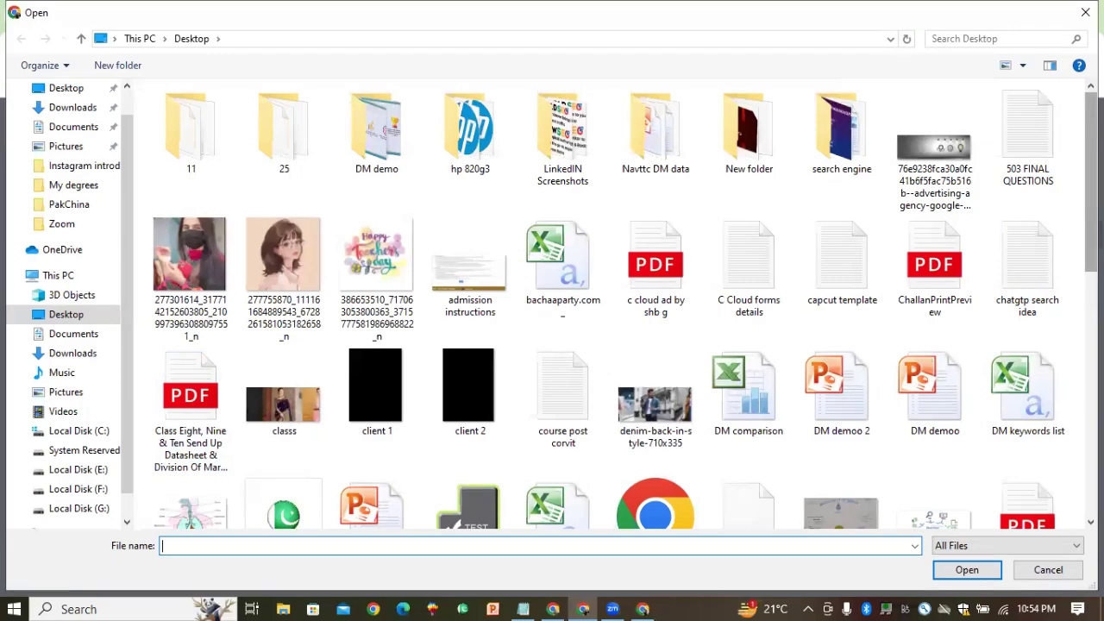
scroll(625, 316, down, 10)
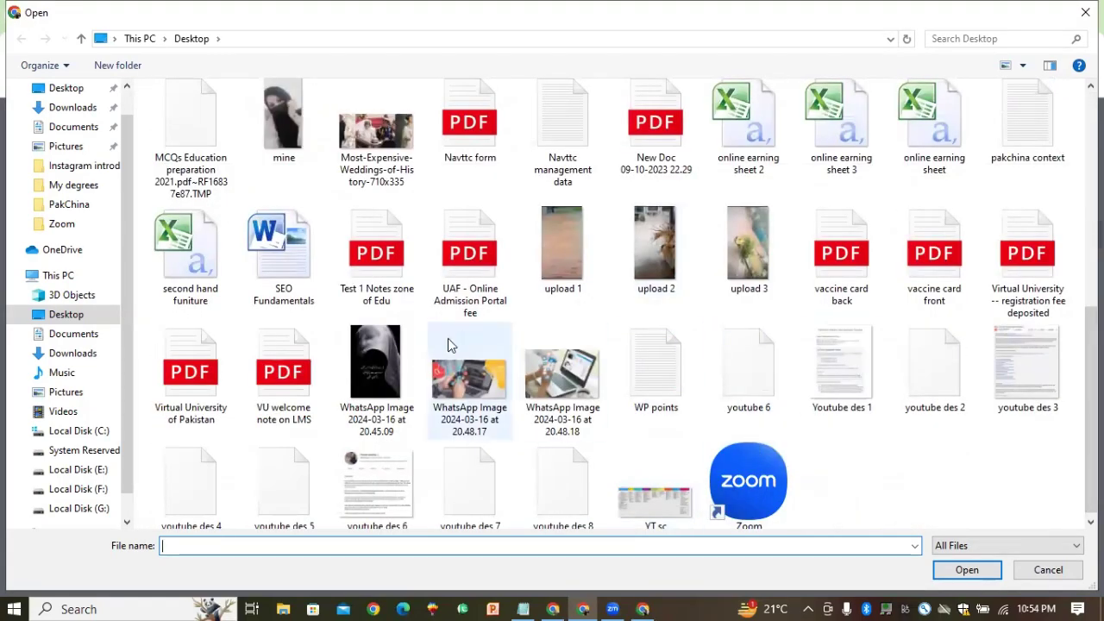
click(488, 383)
click(976, 574)
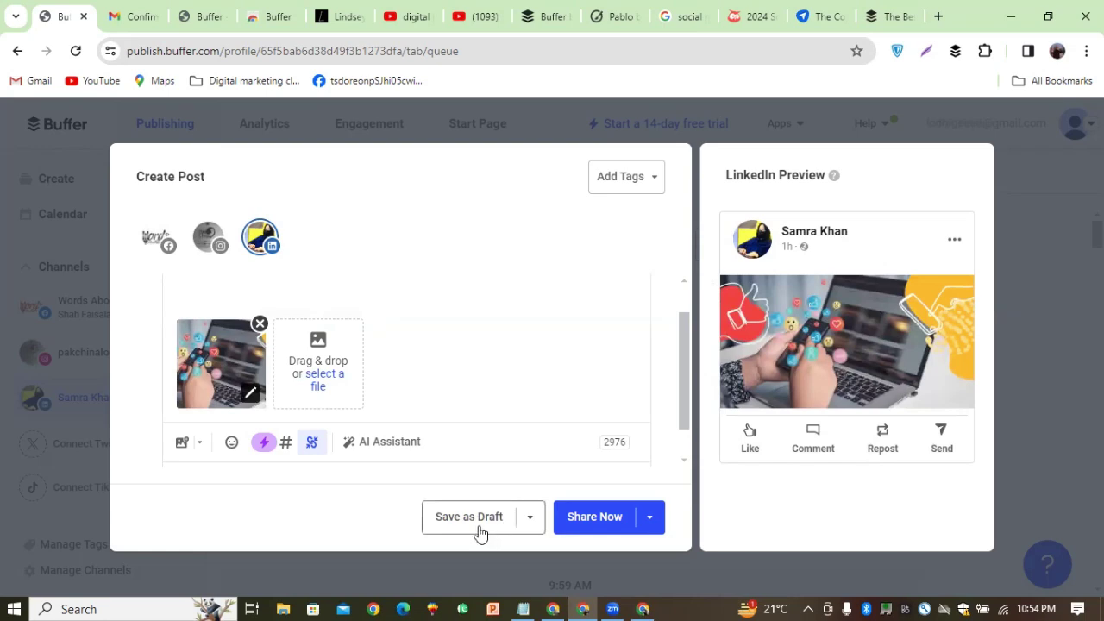
Step: With the laptop photo in the preview, open the Save as Draft dropdown options
click(529, 527)
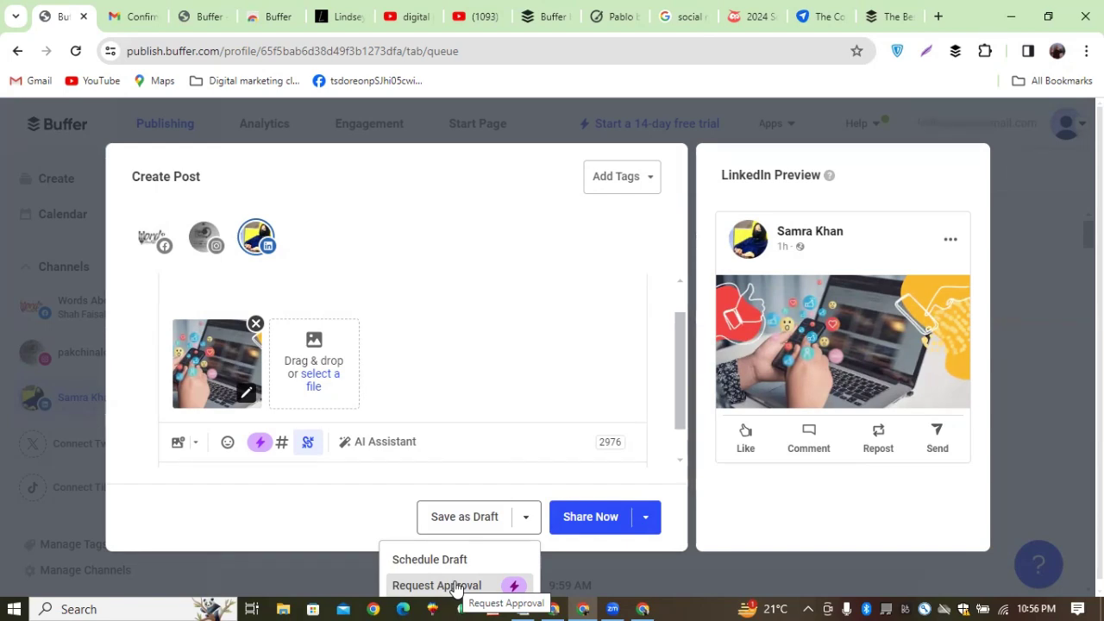
Step: Expand the Share Now dropdown to reveal Share Next, Schedule Post and Add To Queue
click(652, 516)
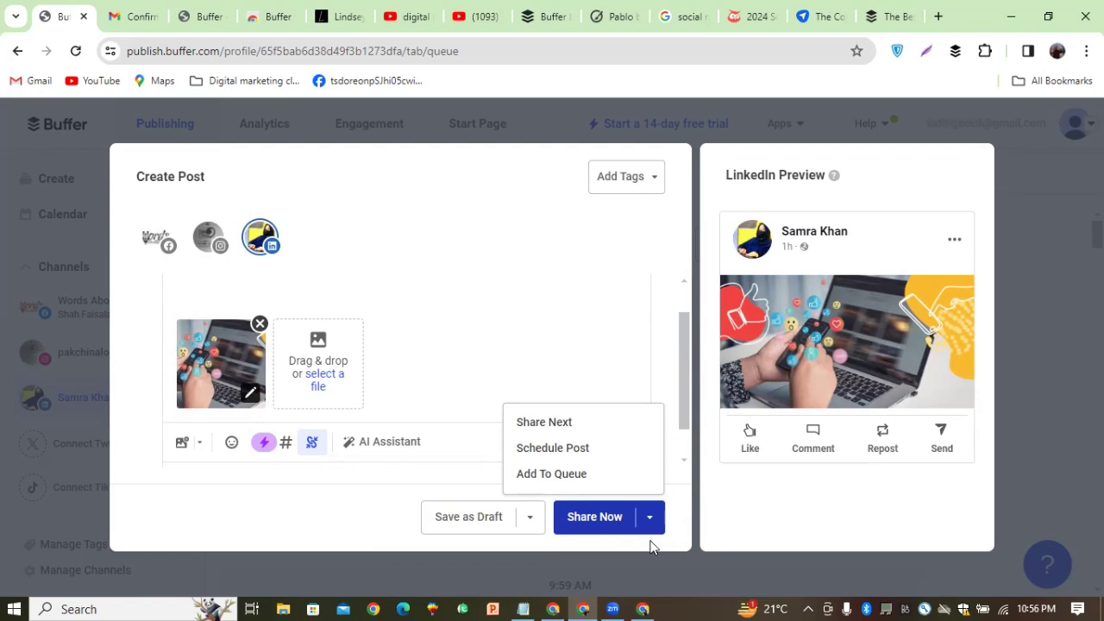
click(654, 522)
click(653, 520)
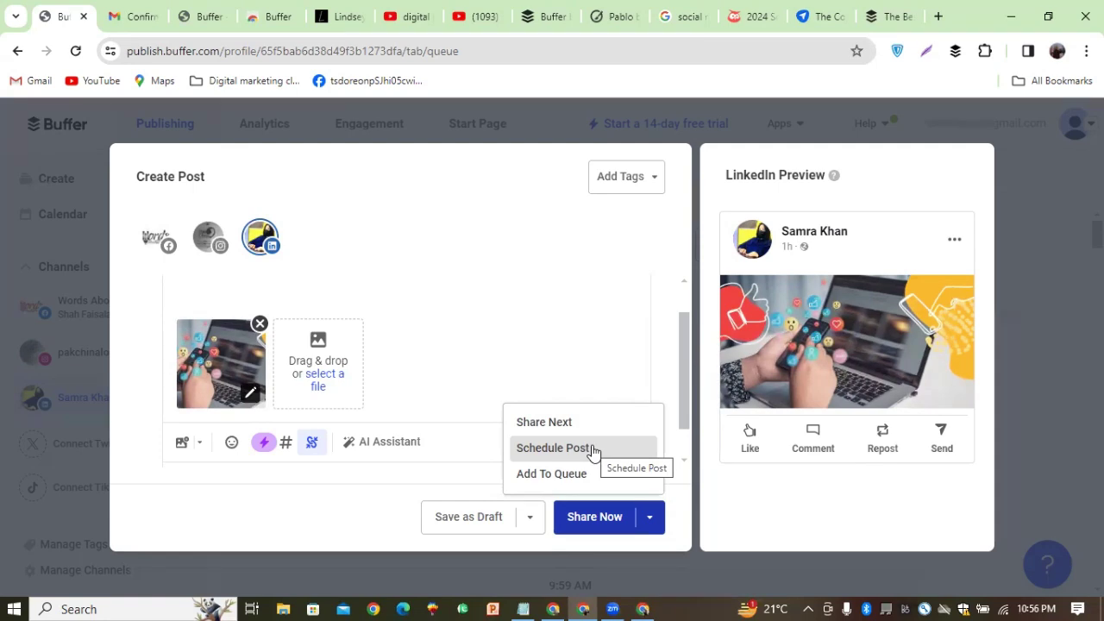
click(592, 448)
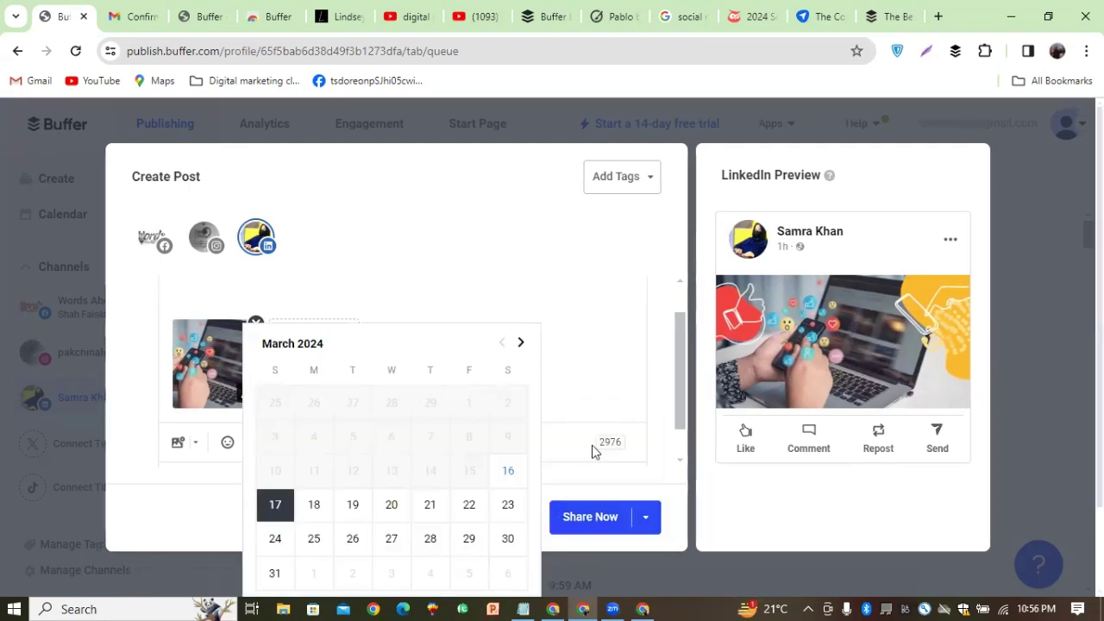
click(518, 343)
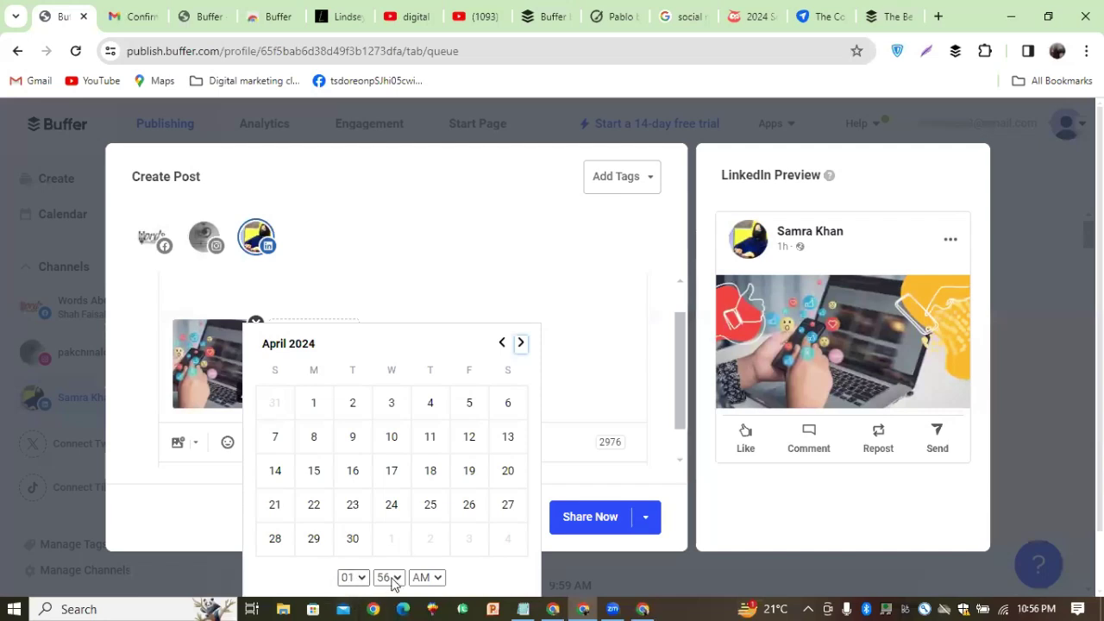
click(502, 343)
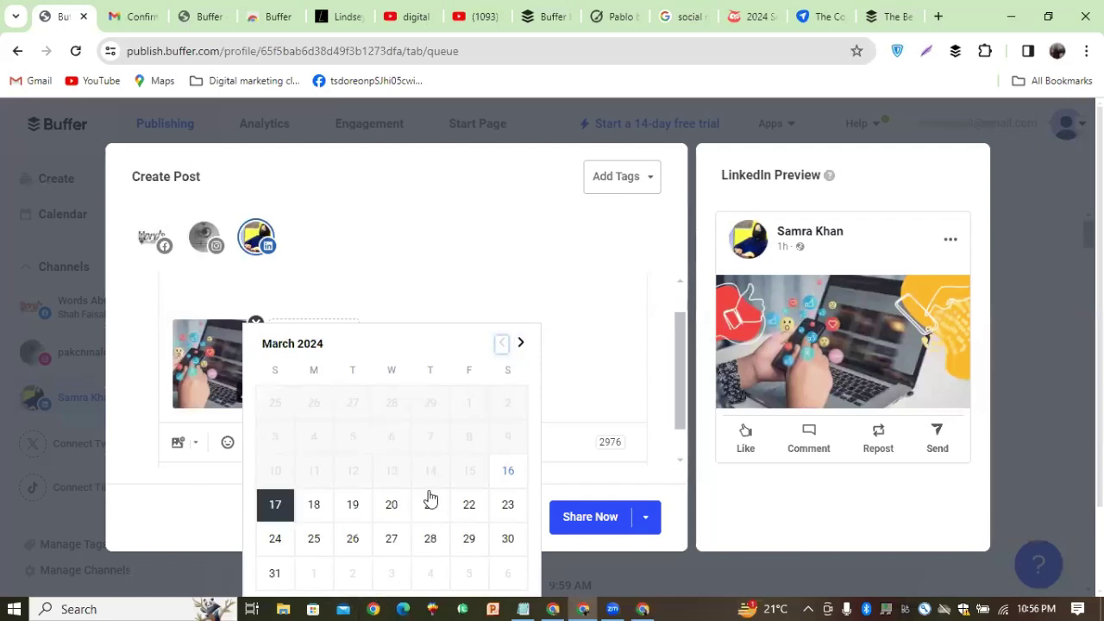
click(520, 343)
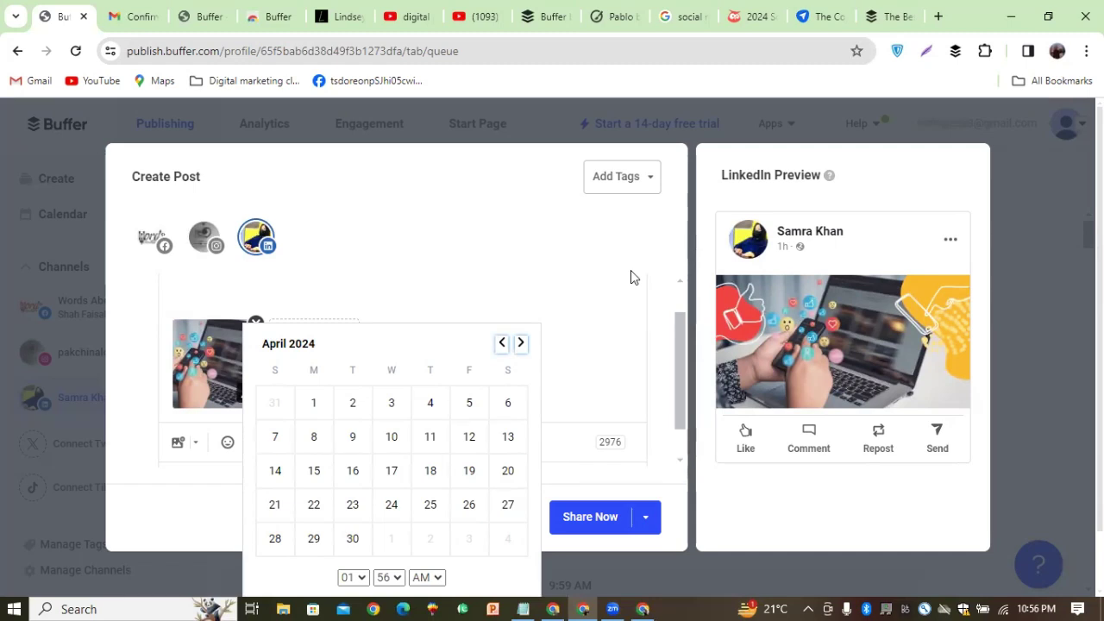
click(500, 347)
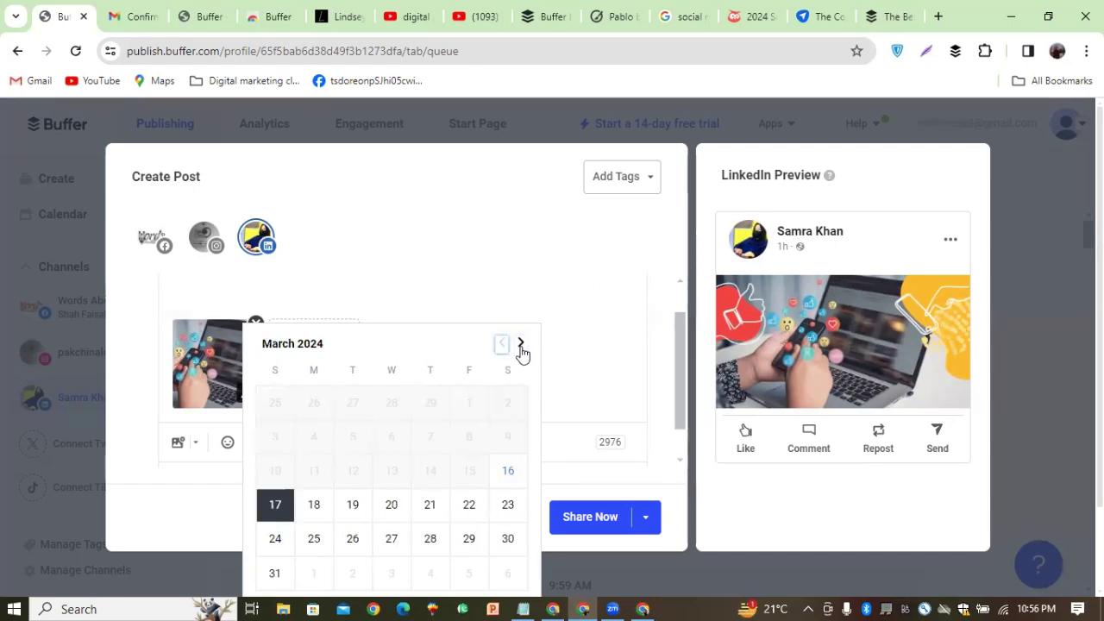
click(521, 344)
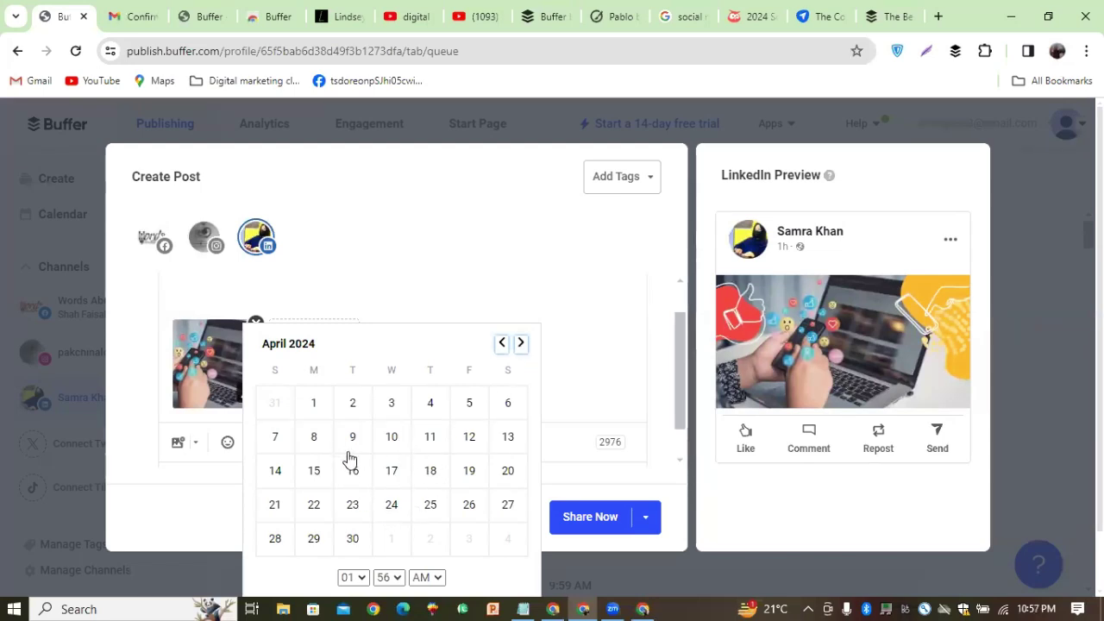
click(361, 578)
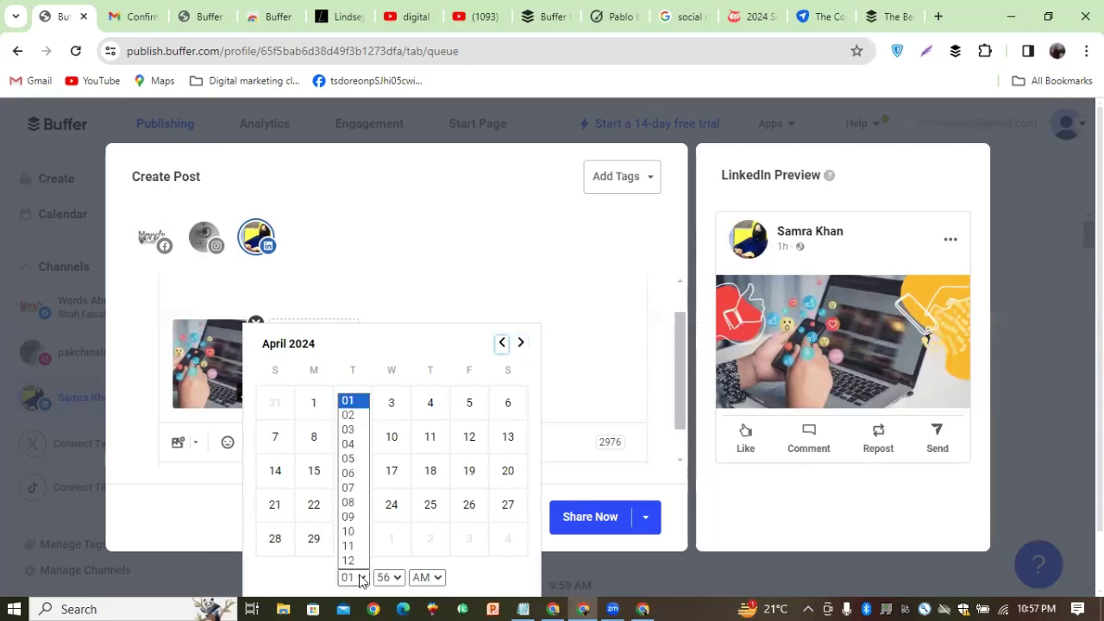
click(361, 578)
click(441, 579)
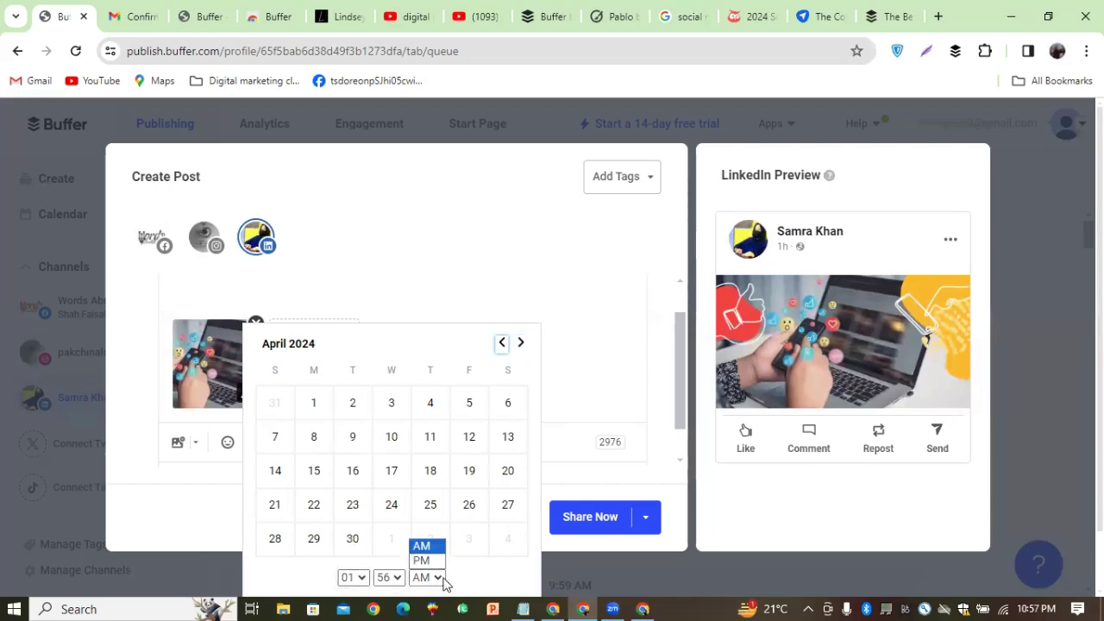
click(559, 350)
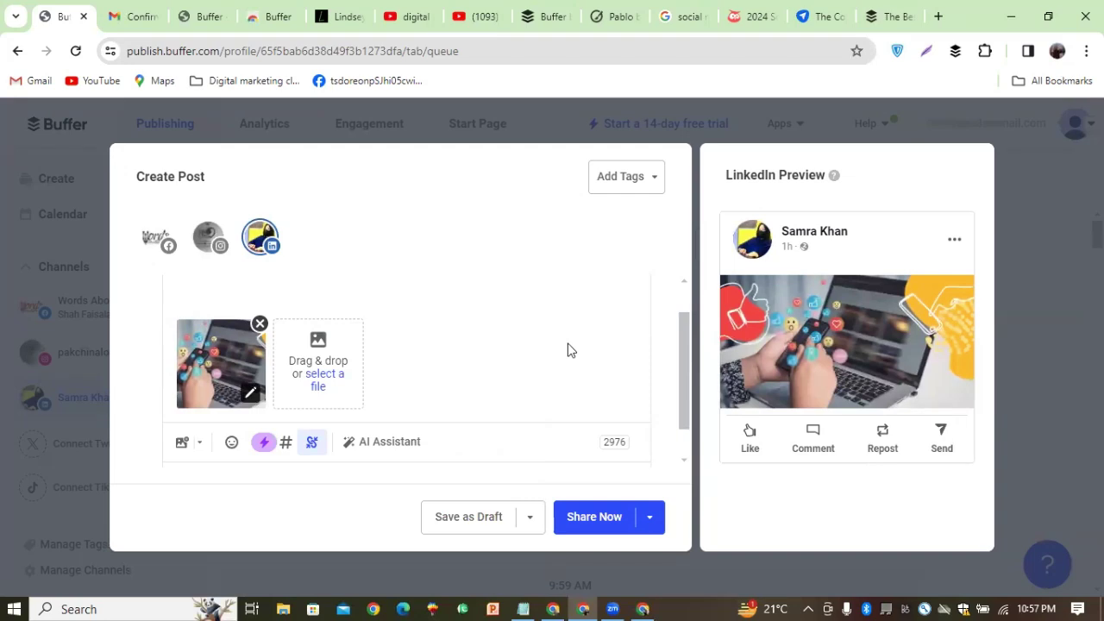
click(650, 517)
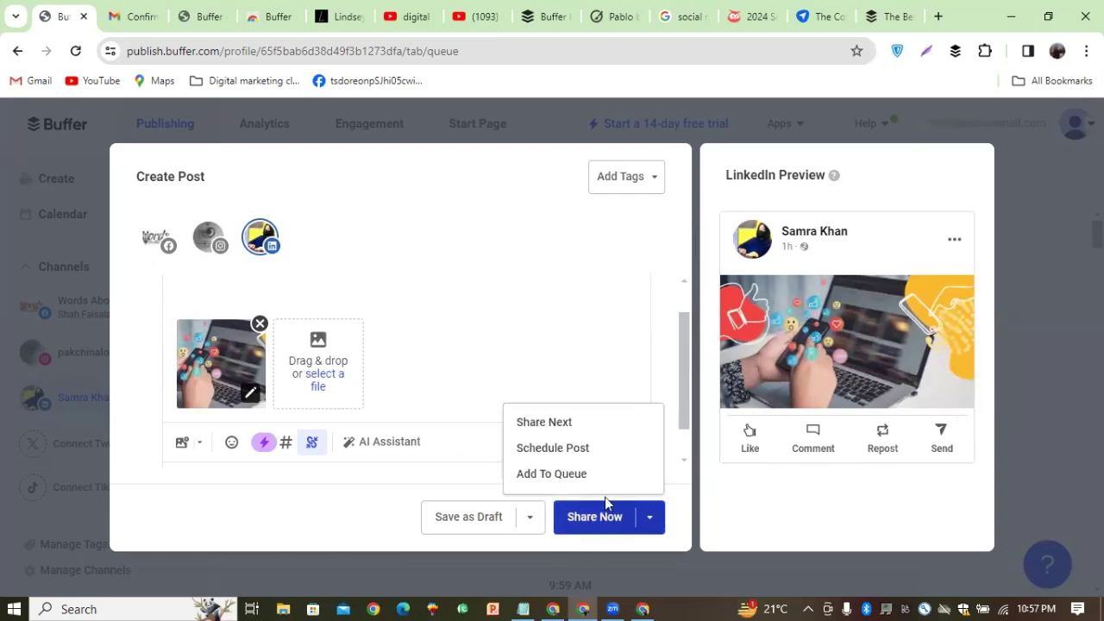